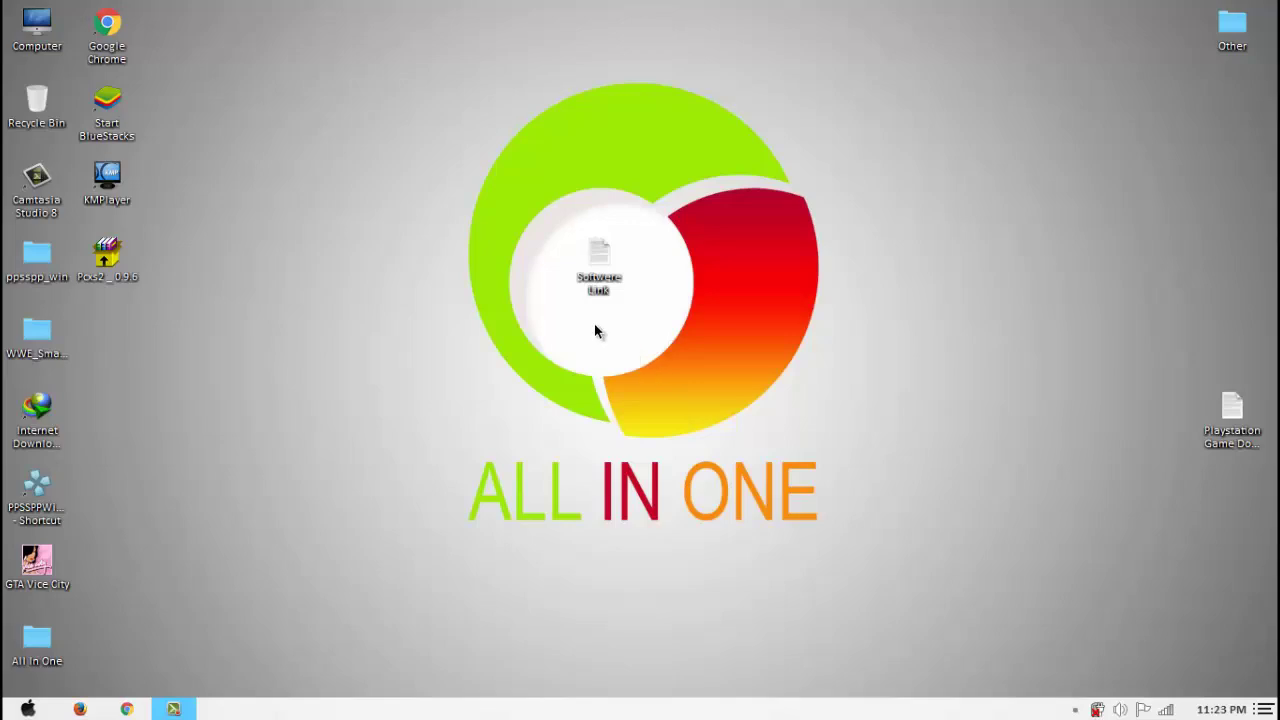
Step: Copy the download address from the Softwere Link text file on the desktop and close the file
double_click(597, 288)
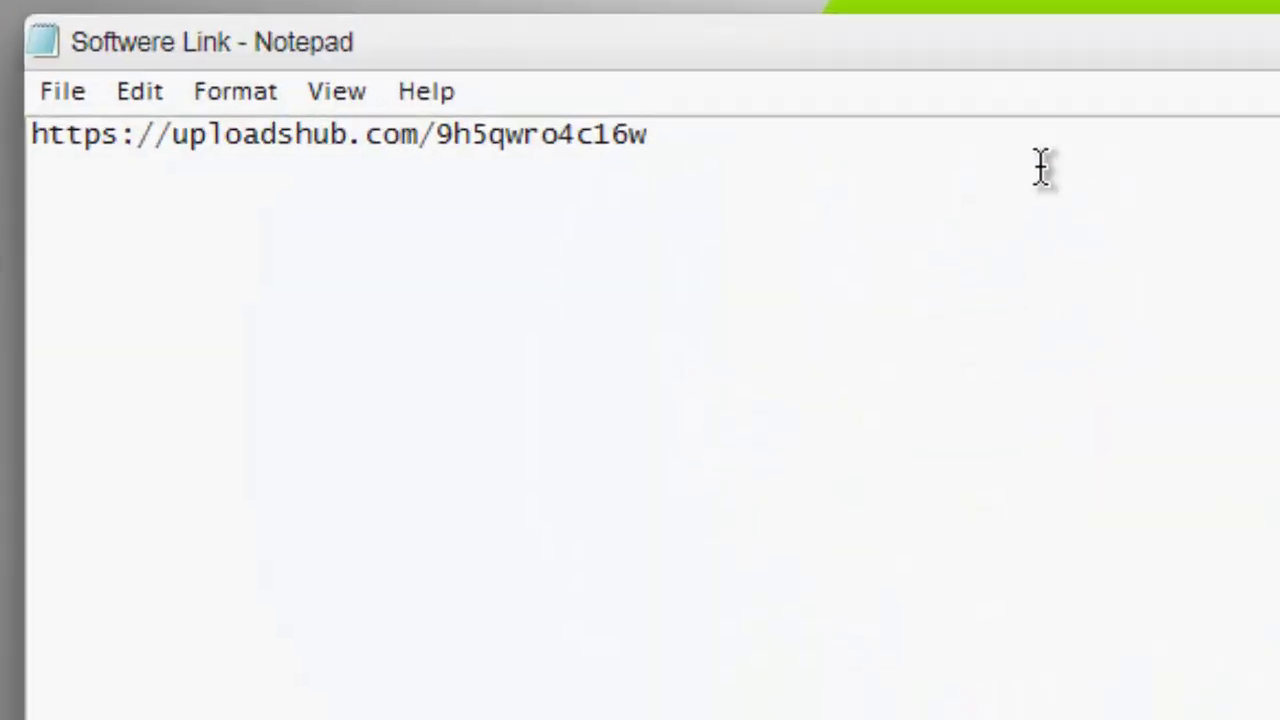
key("ctrl+a")
key("ctrl+c")
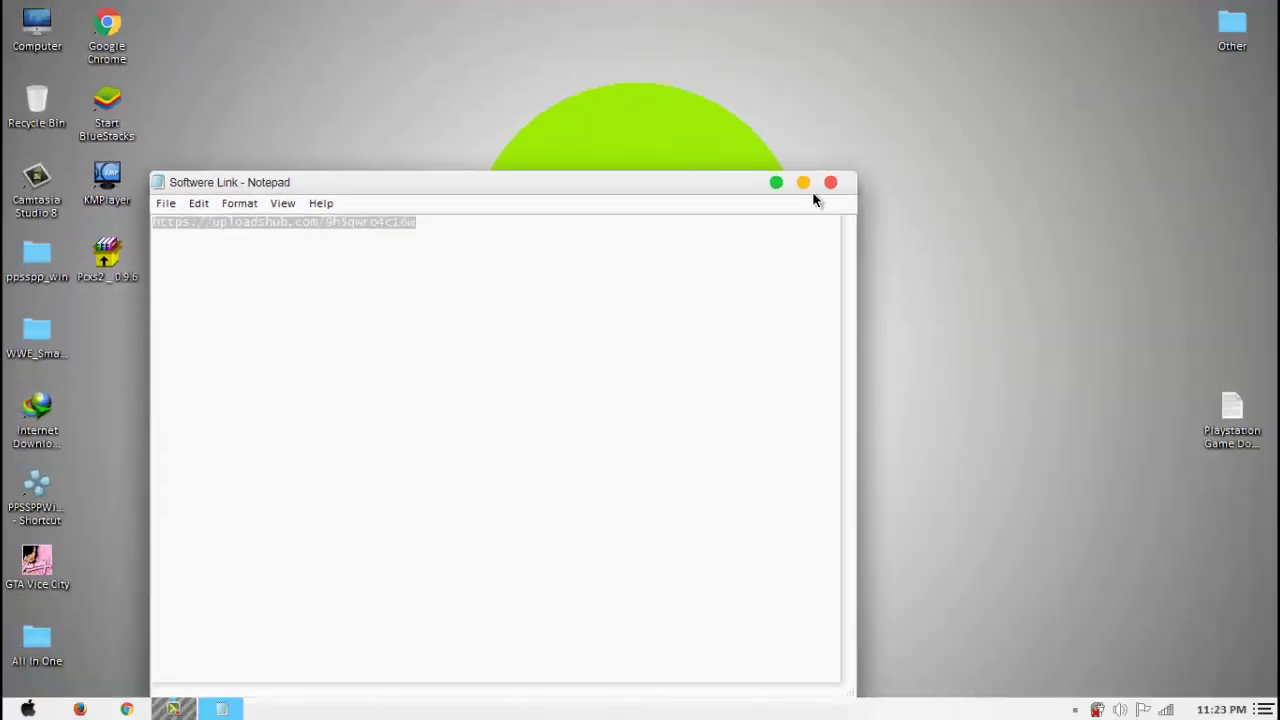
left_click(830, 182)
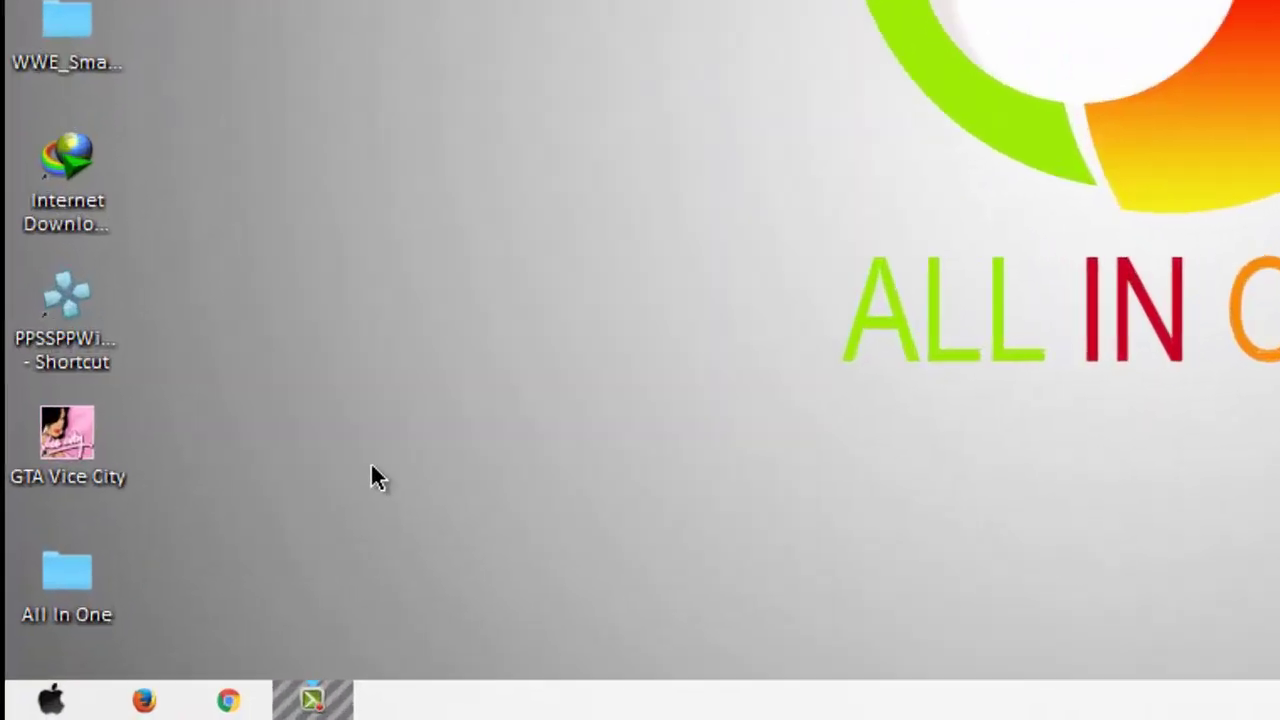
left_click(165, 695)
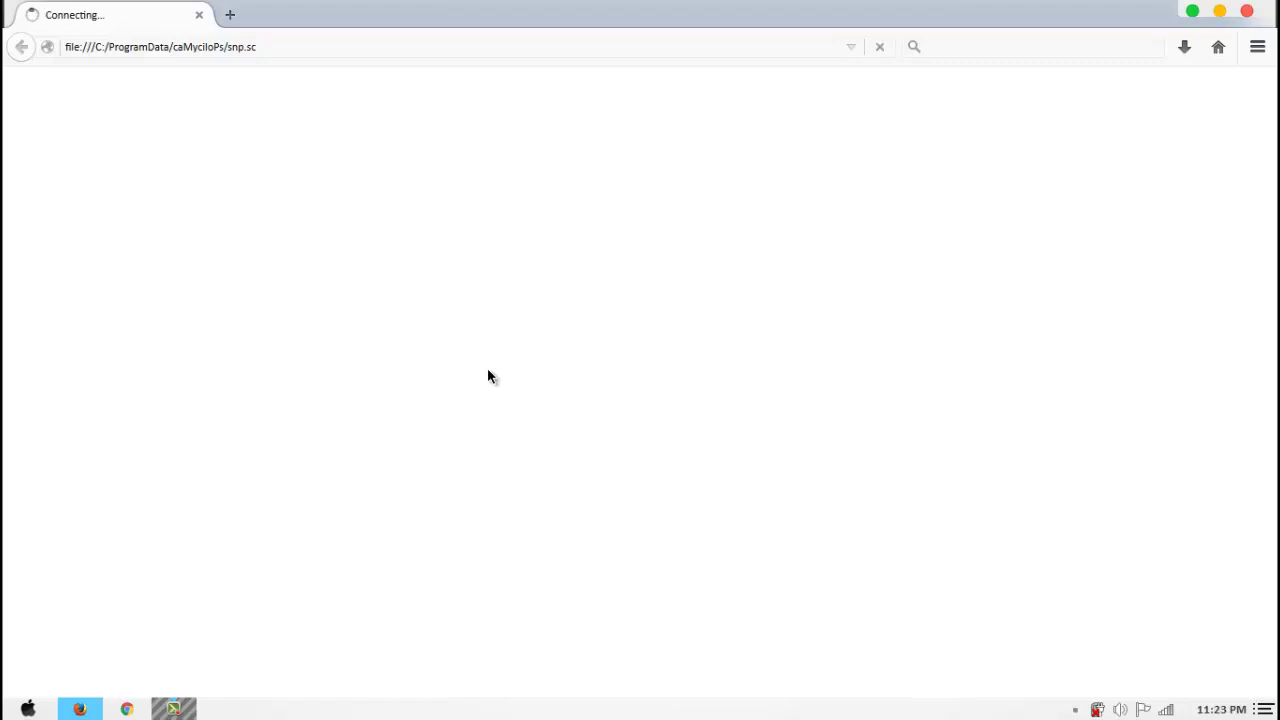
left_click(232, 15)
left_click(199, 16)
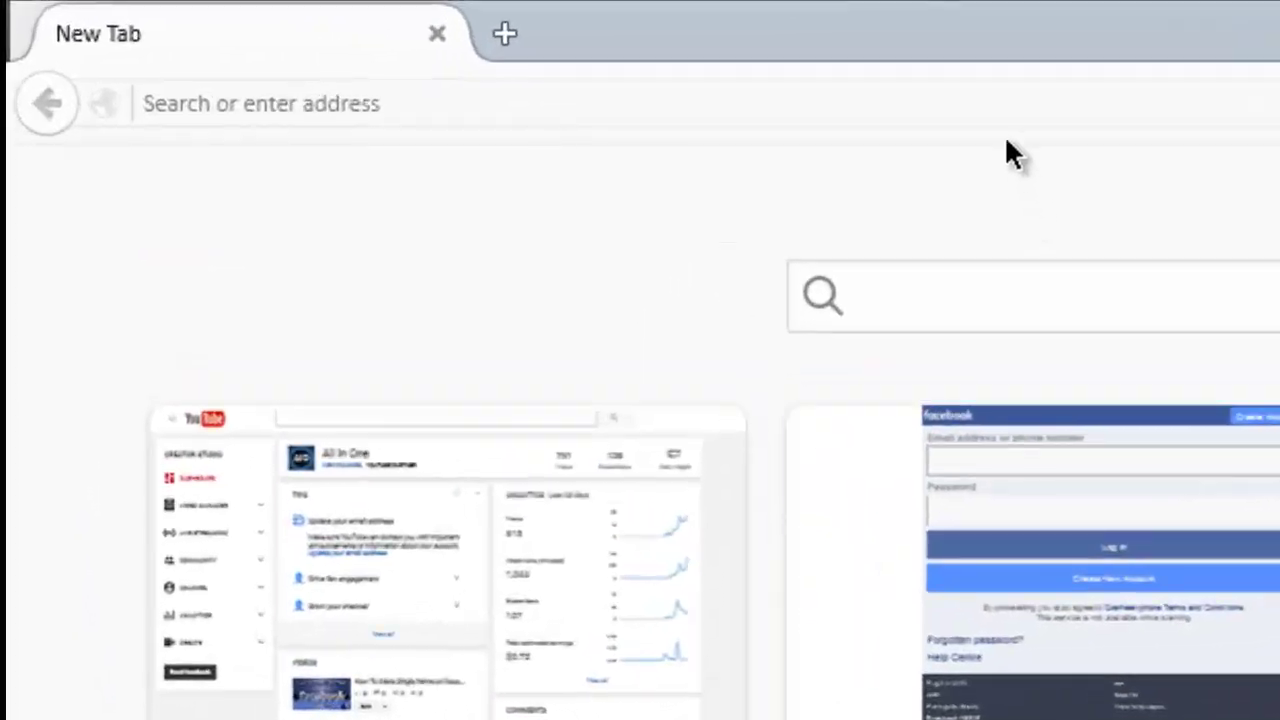
key("ctrl+v")
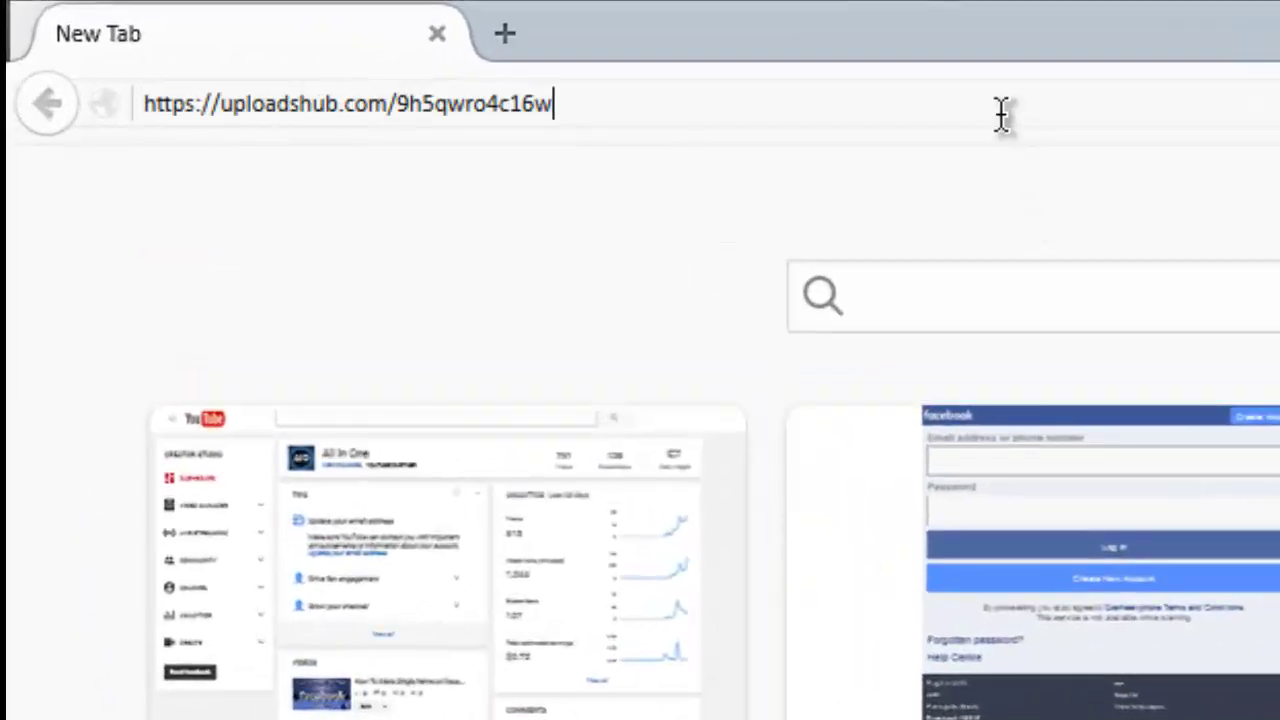
key("Return")
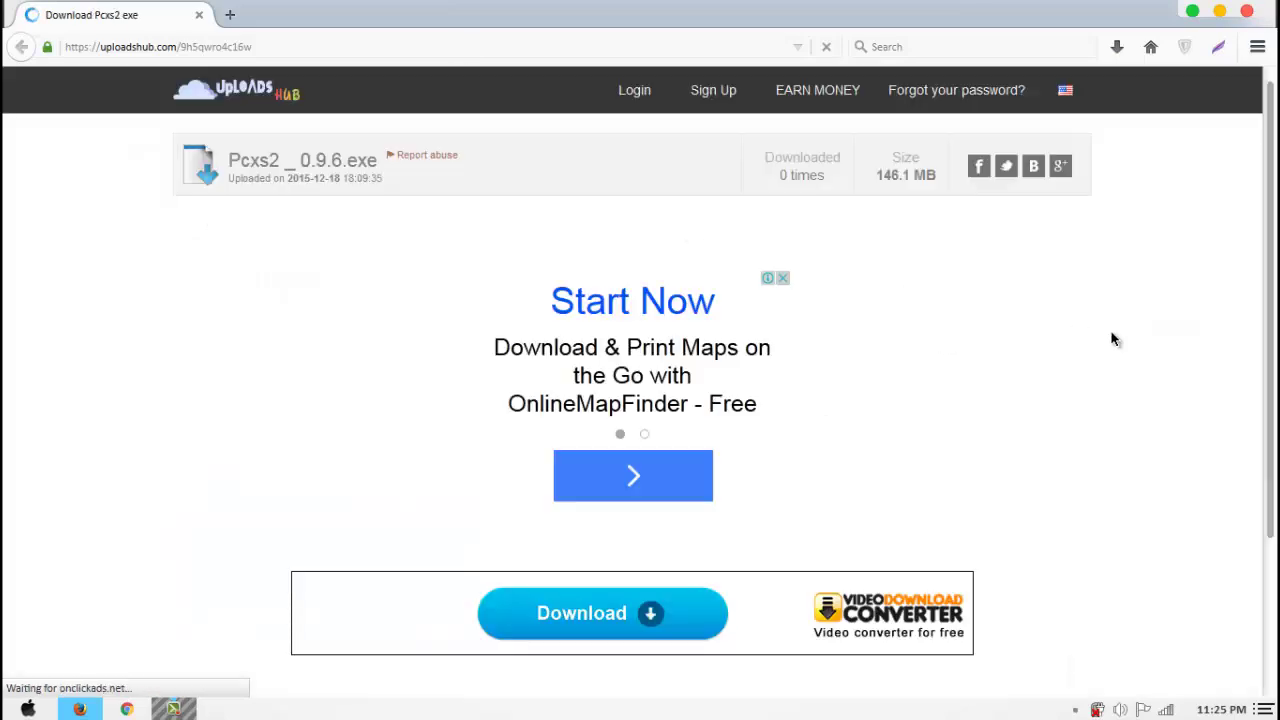
Step: Proceed to the free download page for Pcxs2 _ 0.9.6.exe and close the pop-up advertising windows
scroll(1113, 340, "down", 3)
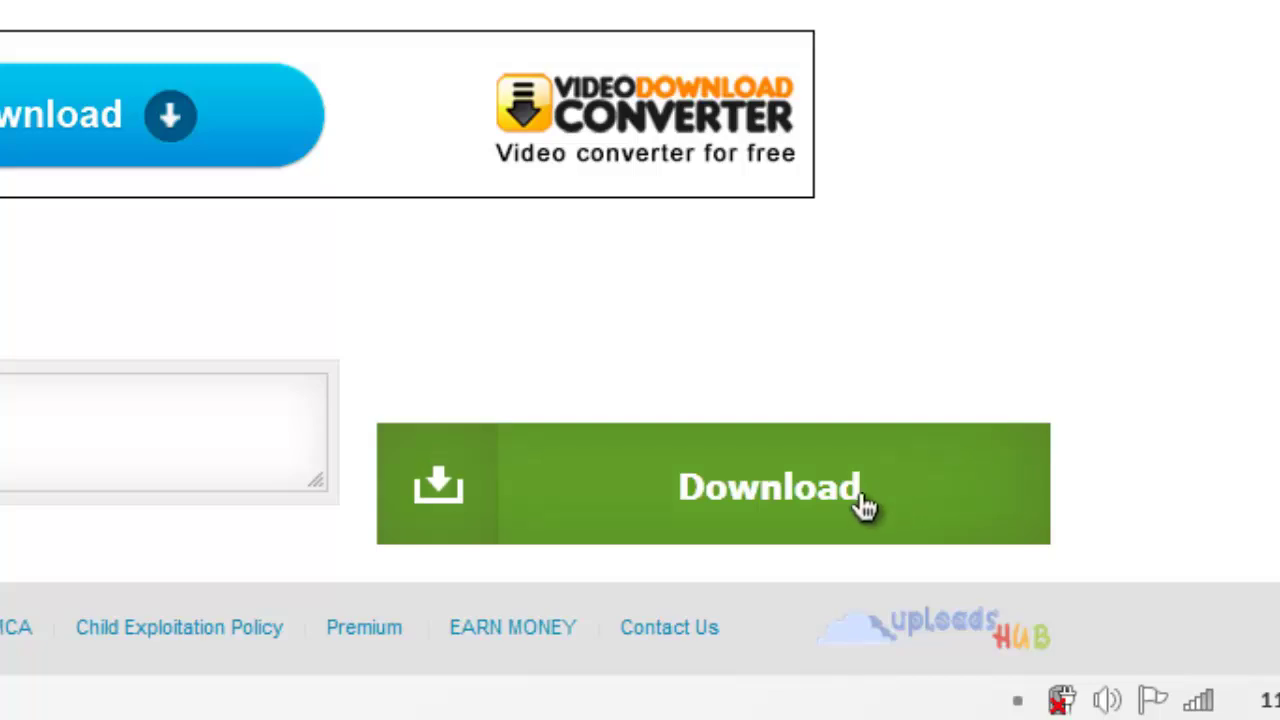
left_click(826, 510)
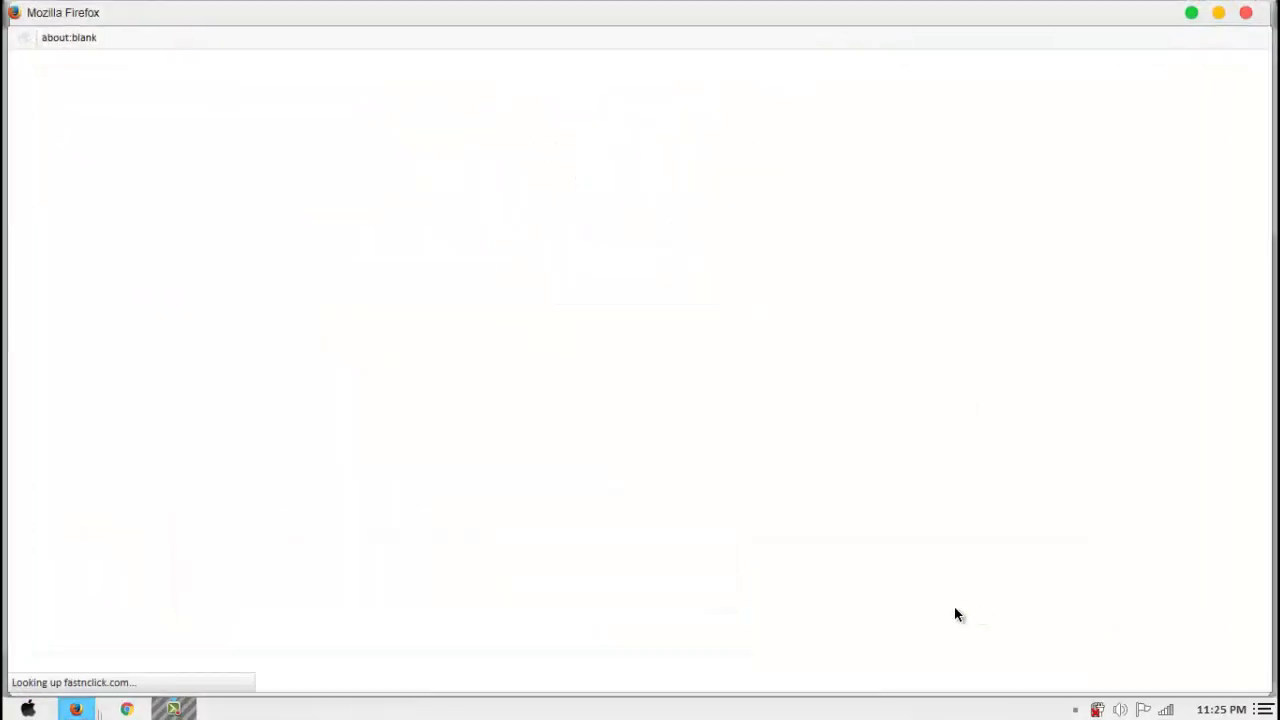
mouse_move(95, 710)
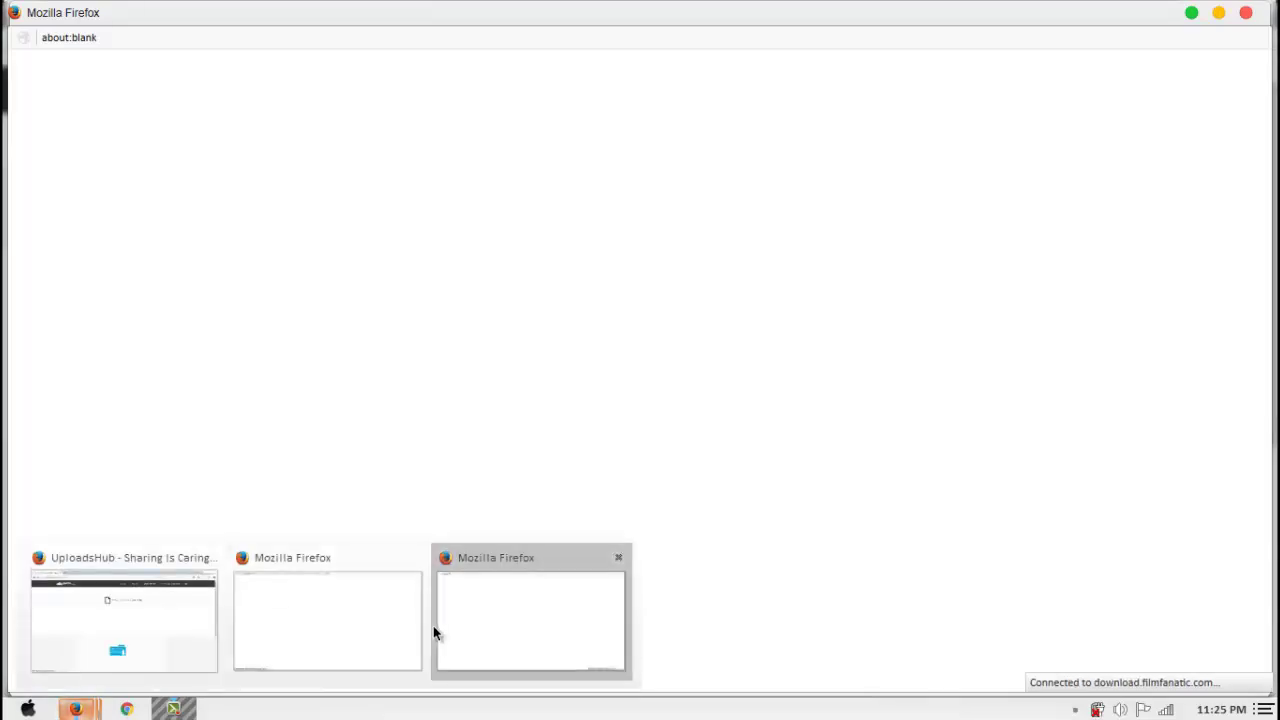
left_click(414, 560)
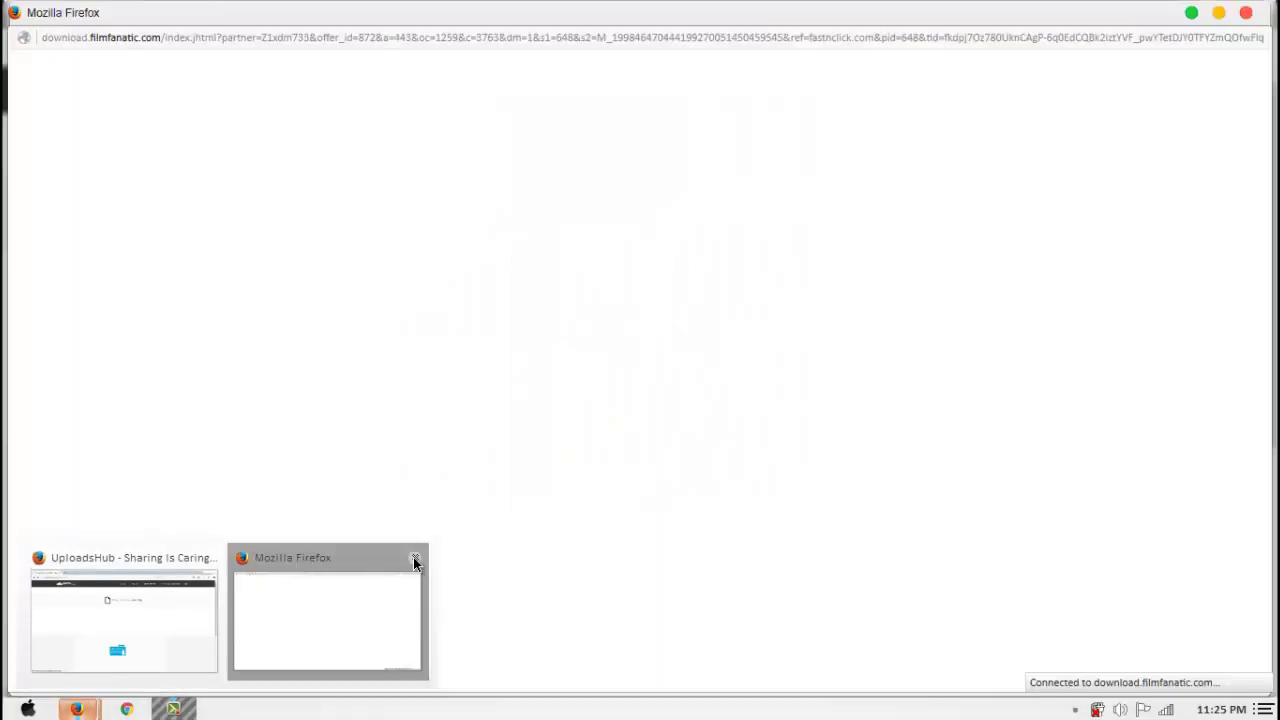
left_click(414, 560)
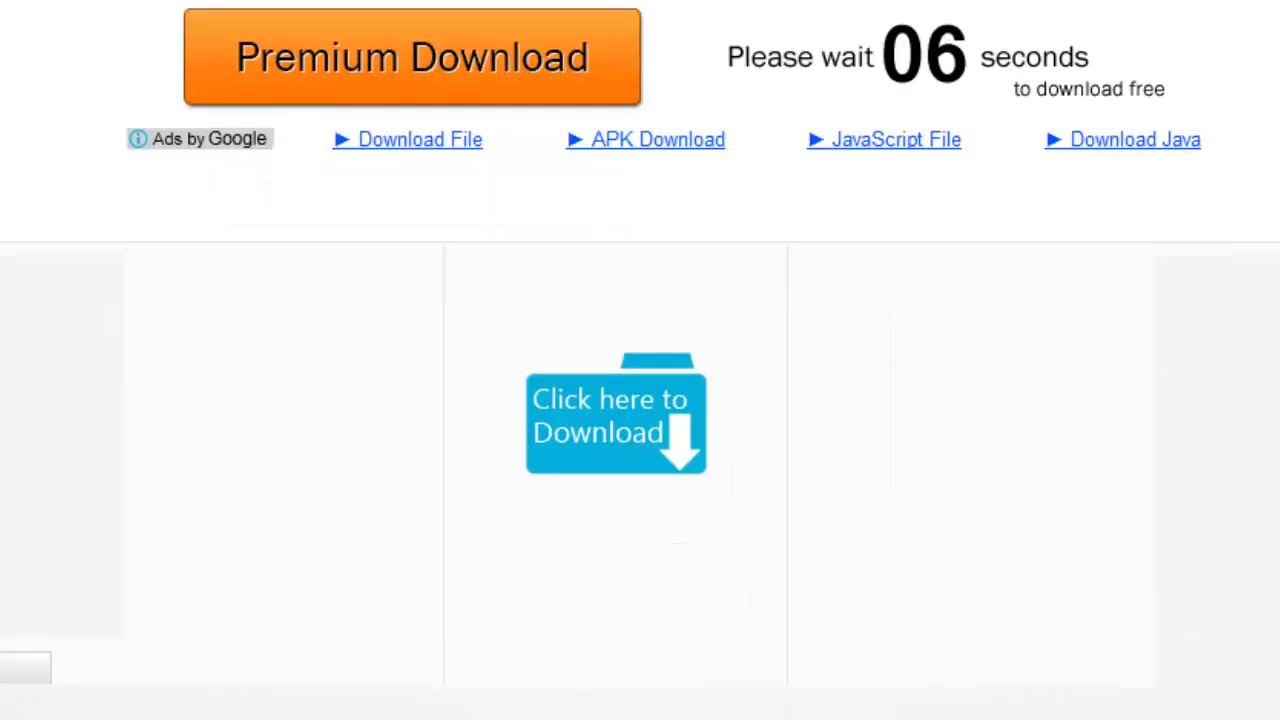
Step: Try the "Click here to Download" link for Pcxs2 _ 0.9.6.exe and close the advertising tab and pop-up windows it opens
scroll(834, 349, "down", 1)
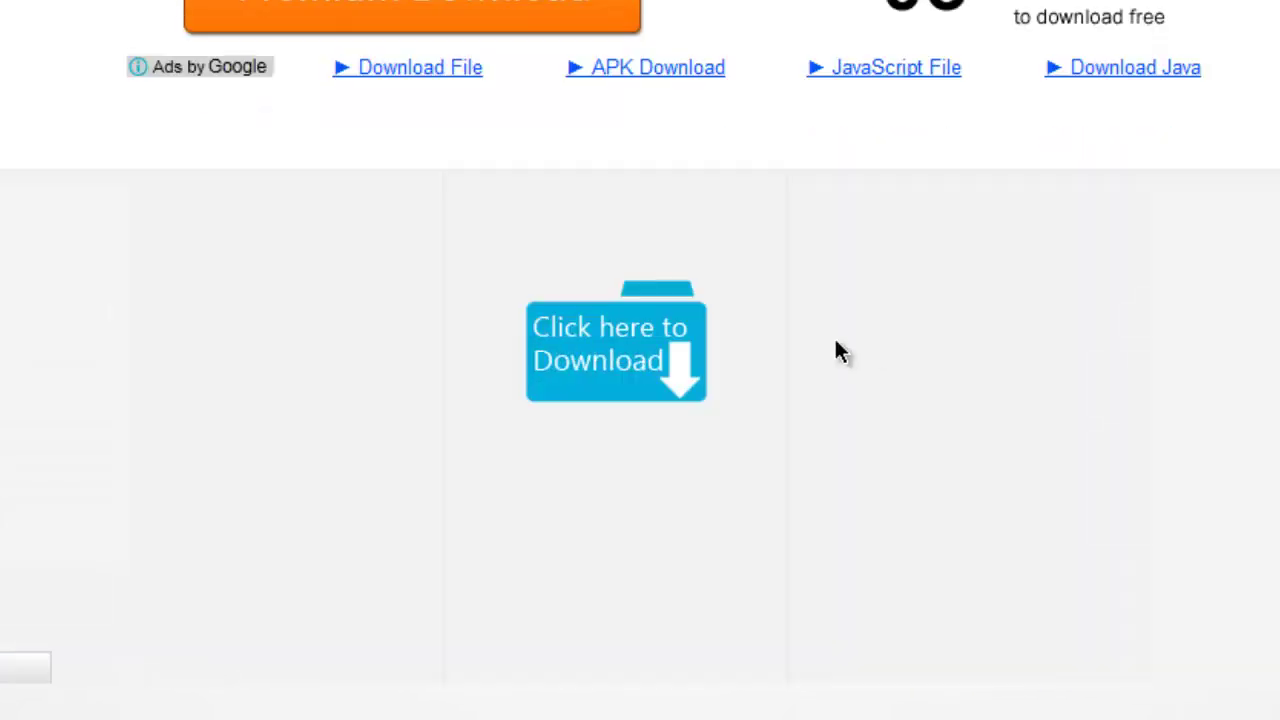
left_click(632, 364)
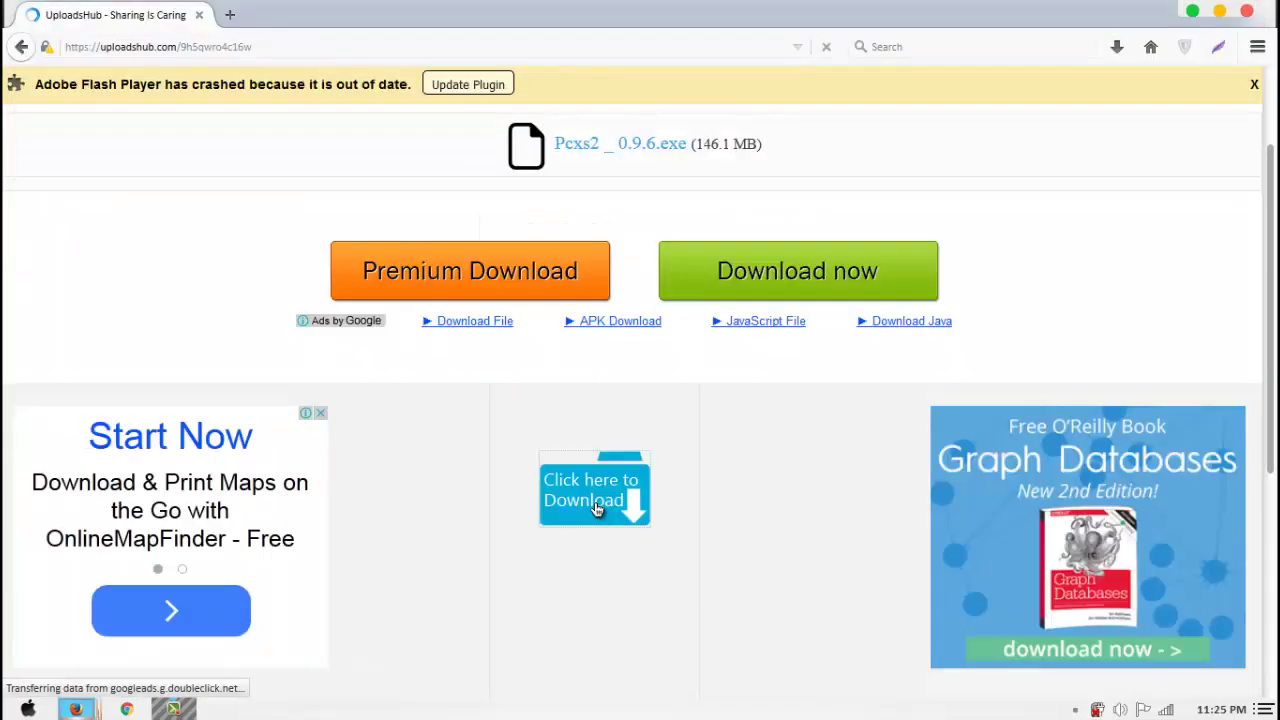
left_click(593, 507)
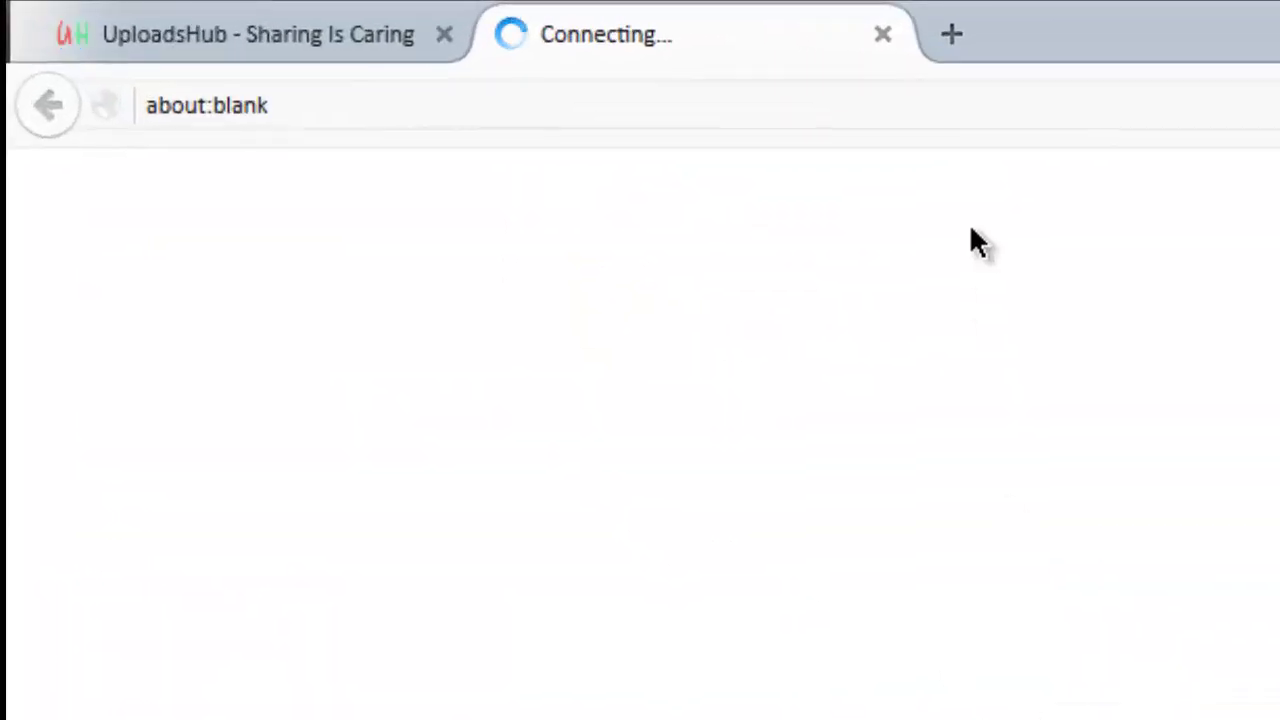
left_click(883, 35)
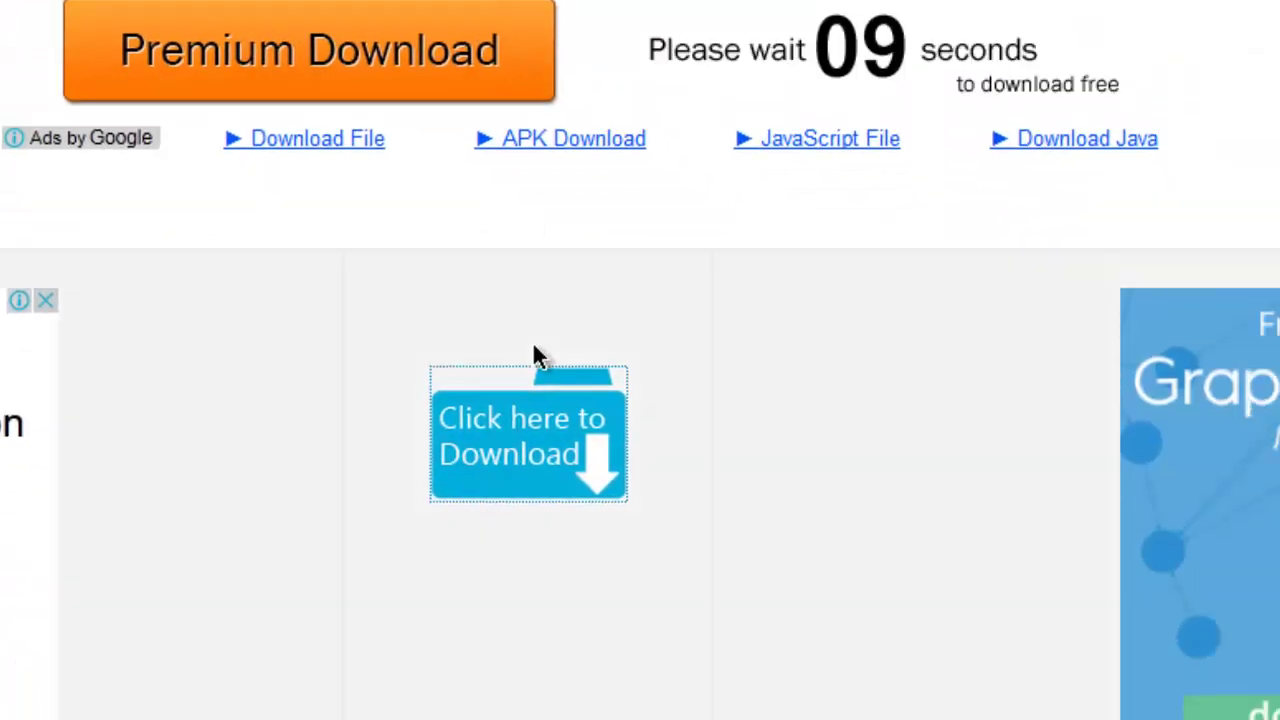
mouse_move(243, 623)
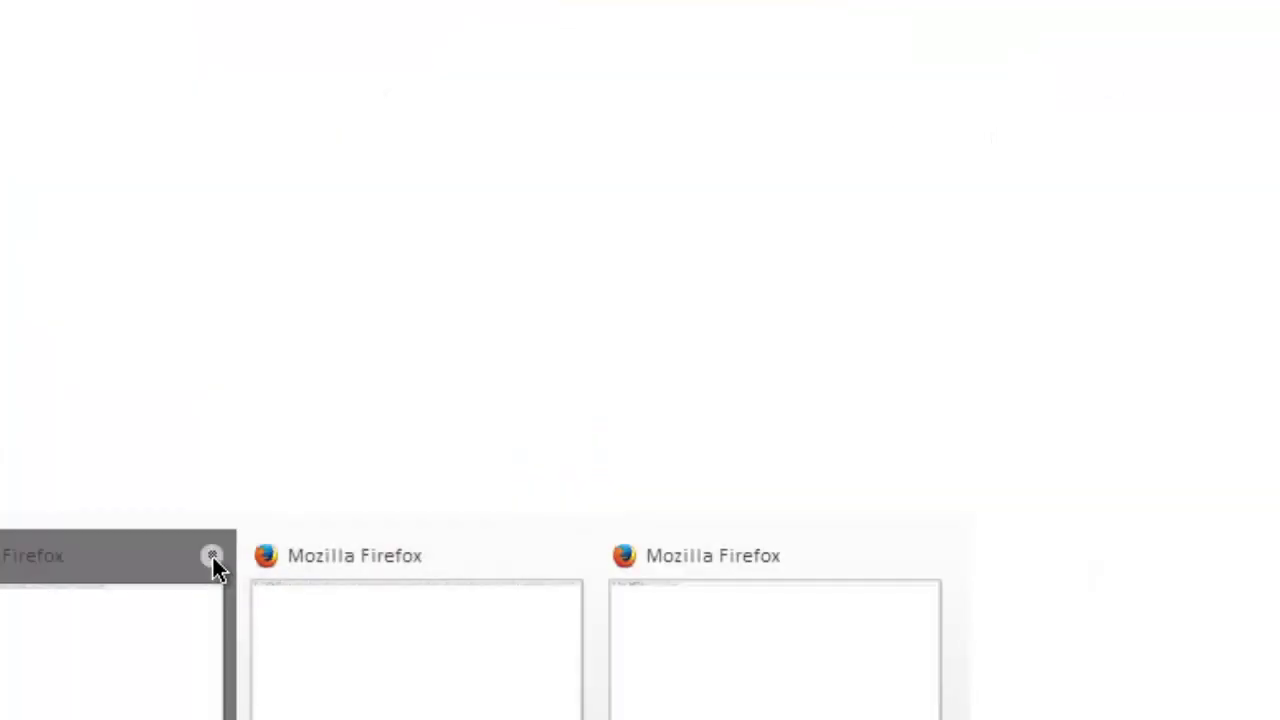
left_click(213, 558)
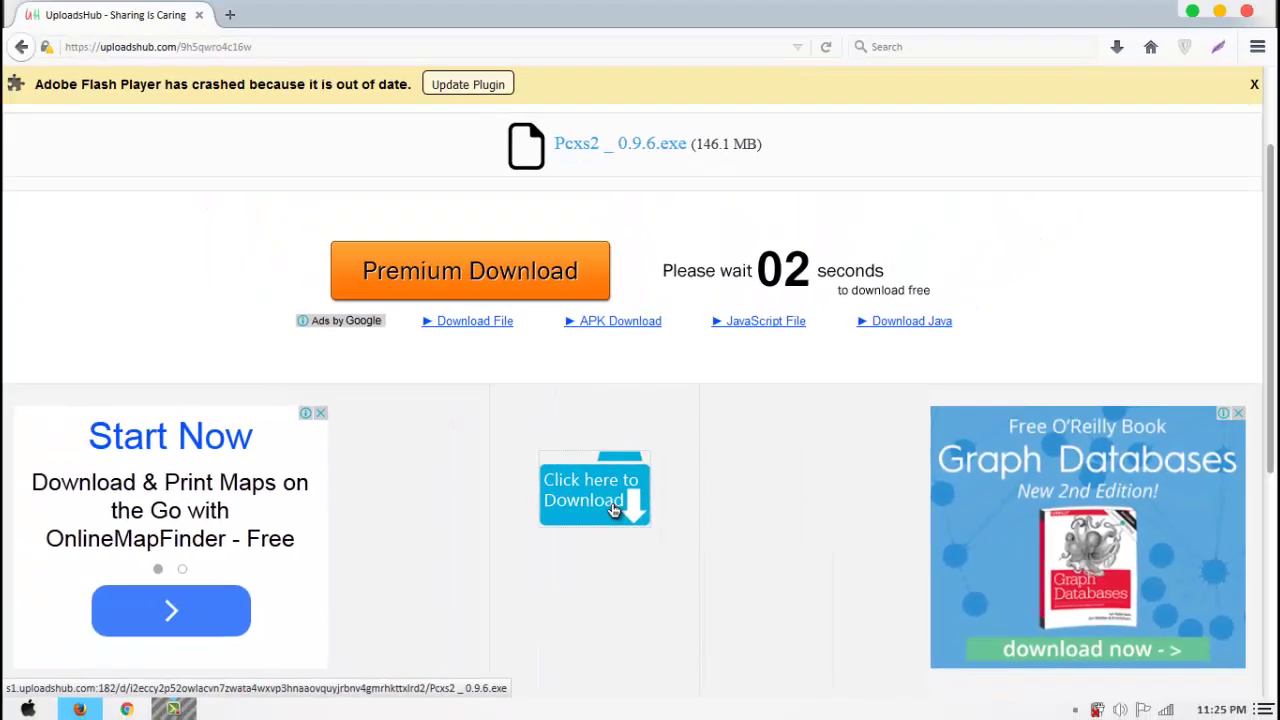
Step: Request the Pcxs2 _ 0.9.6.exe download again and cancel the Download File Info dialog
left_click(614, 510)
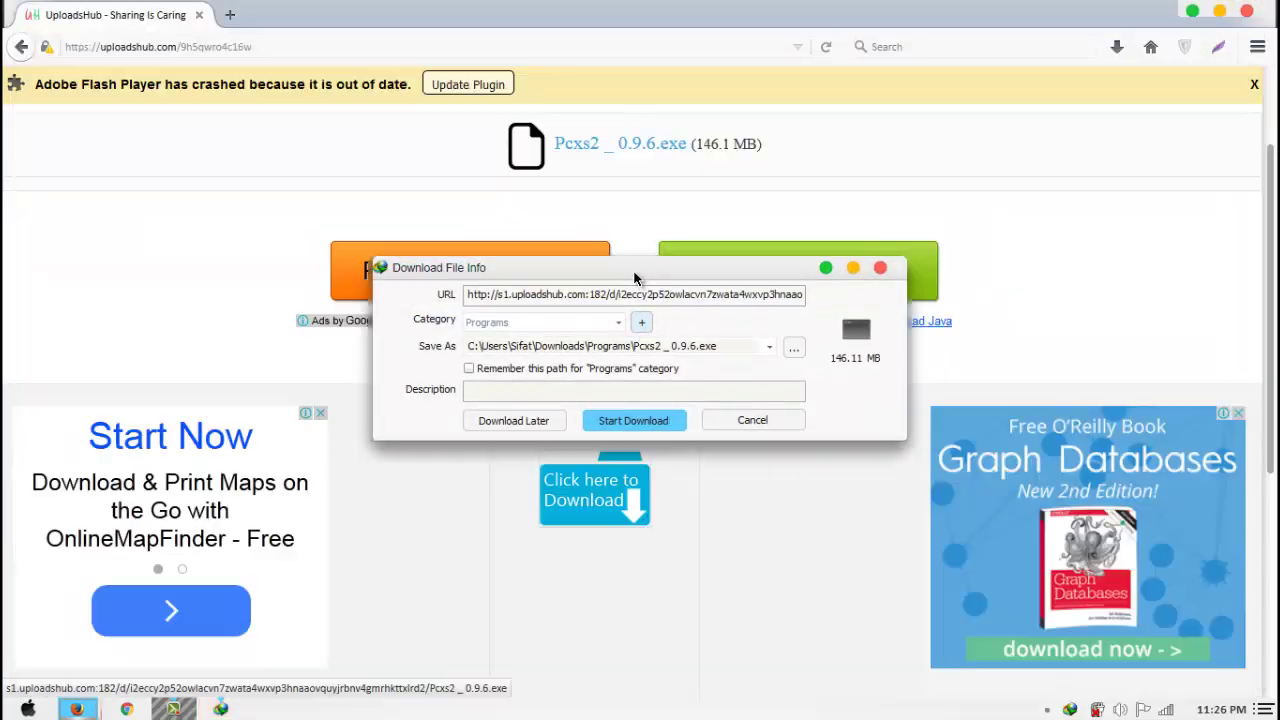
left_click_drag(636, 282, 598, 327)
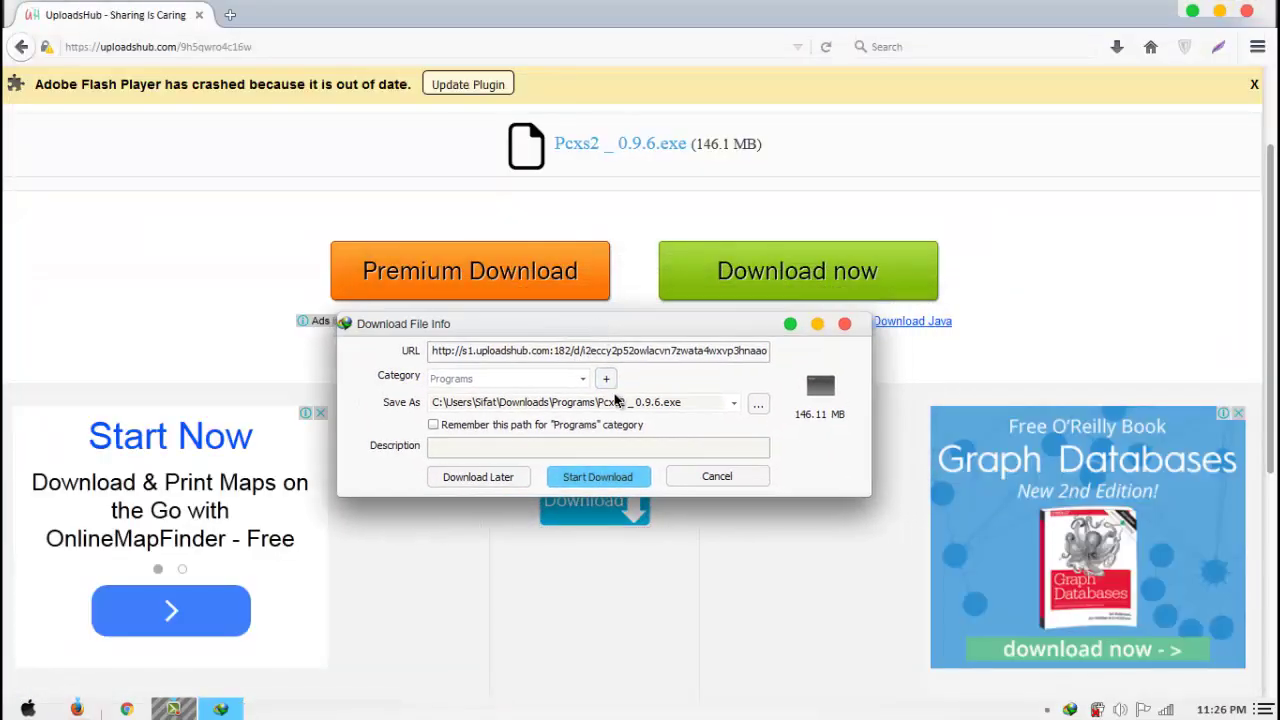
left_click(716, 475)
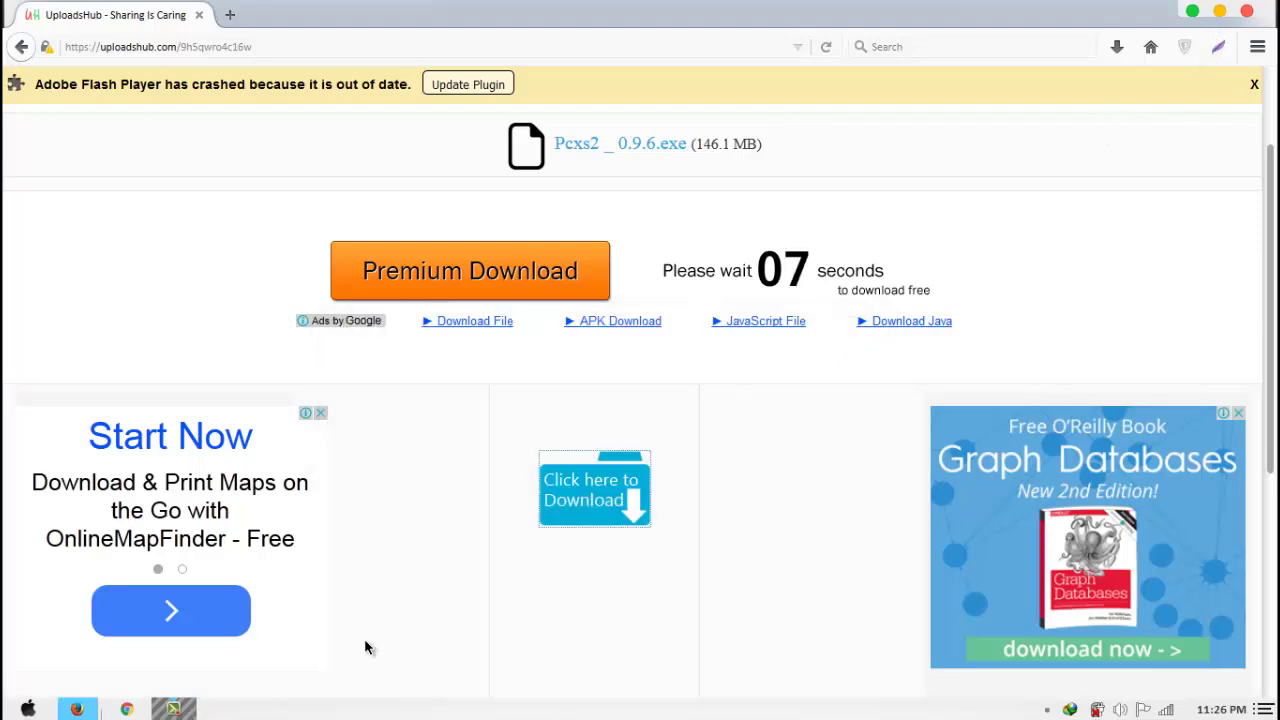
Step: Close the Alibaba pop-up window and the browser to return to the desktop
mouse_move(77, 708)
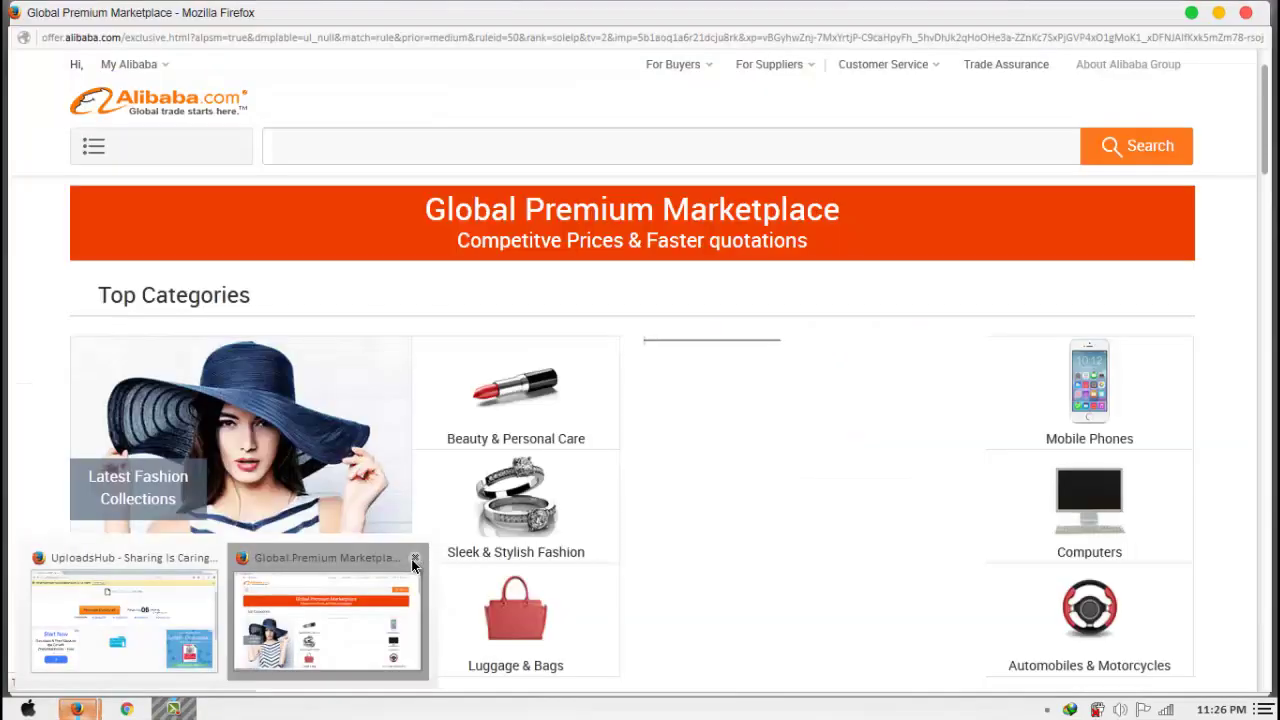
left_click(414, 557)
left_click(1245, 12)
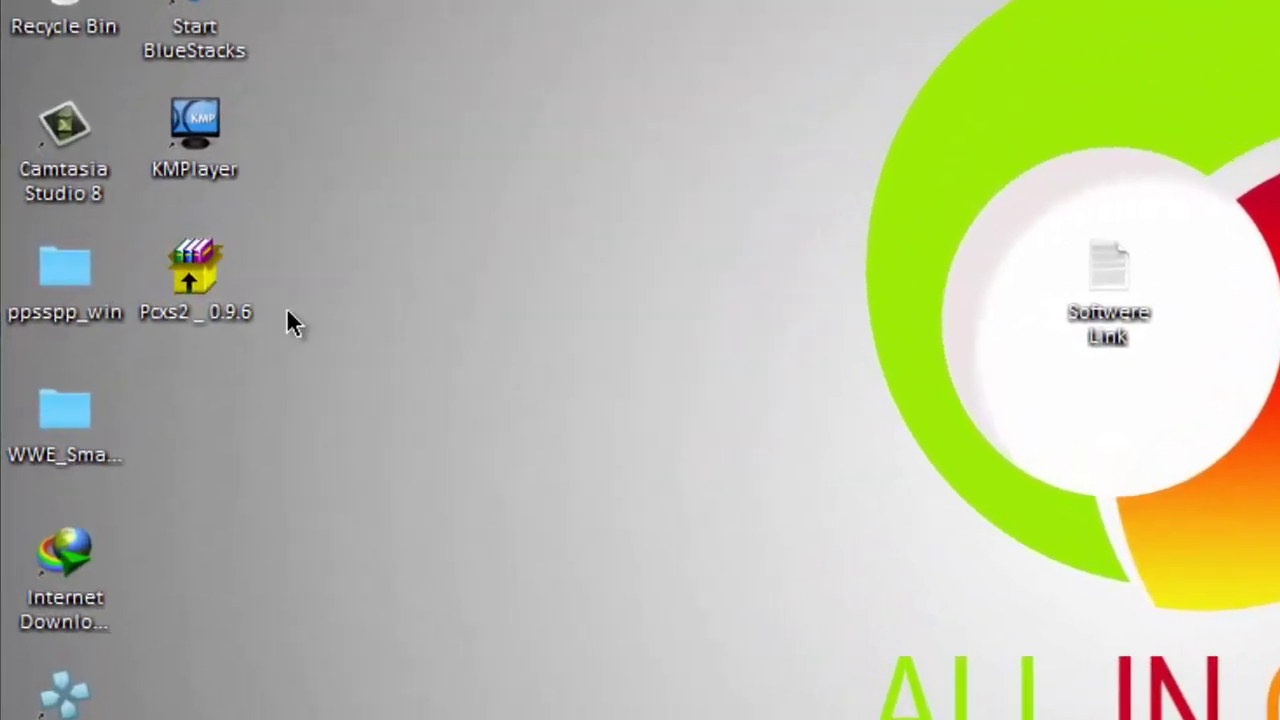
Step: Extract the Pcxs2 _ 0.9.6 self-extracting archive to the desktop and confirm that the program installed correctly
double_click(220, 305)
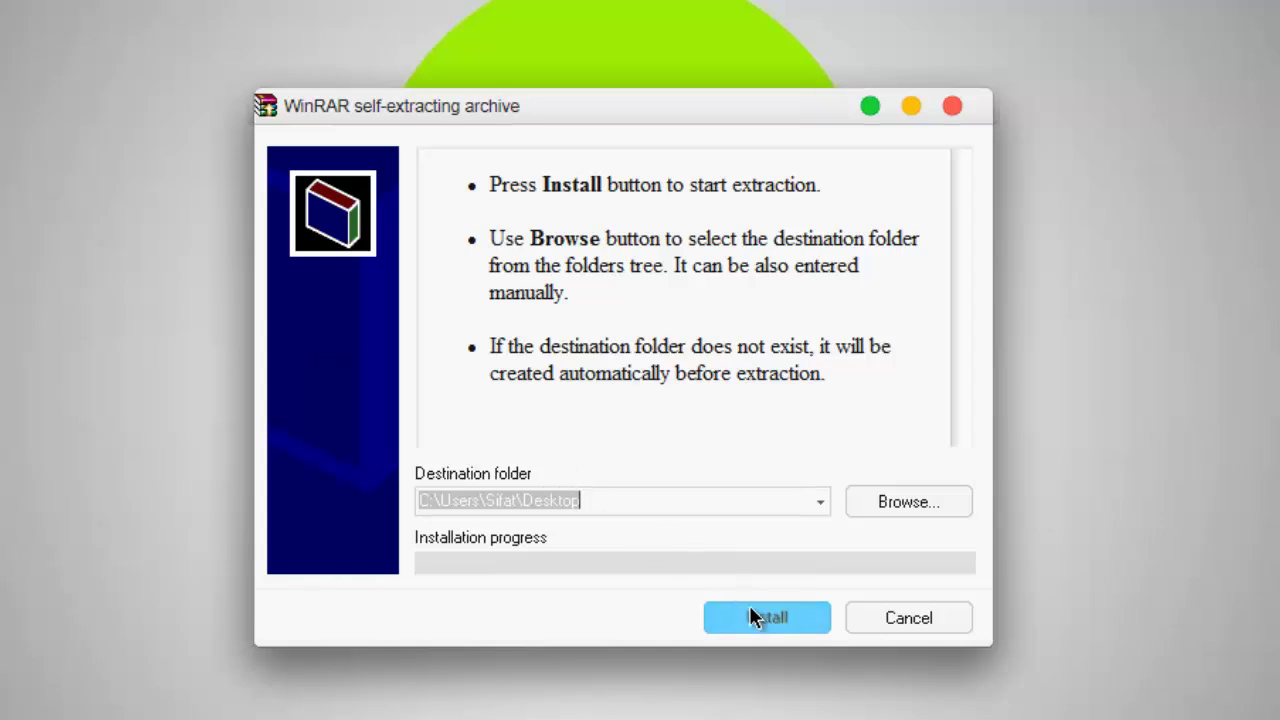
left_click(775, 616)
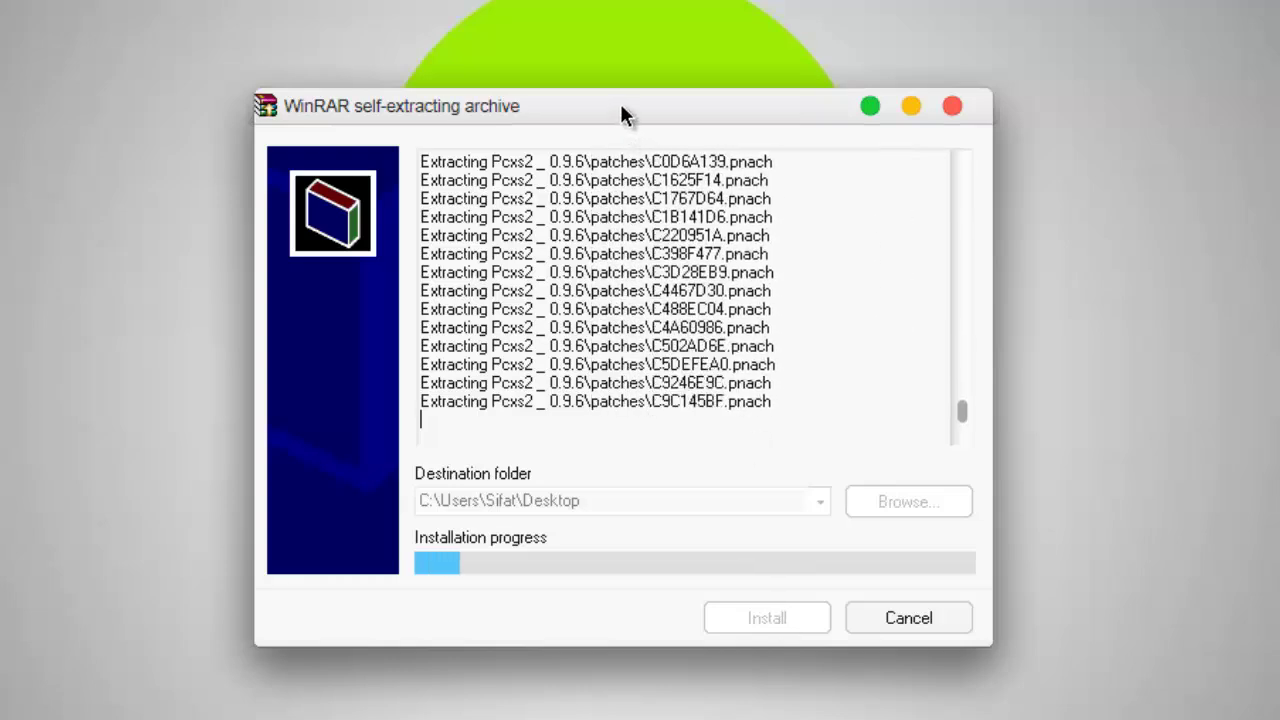
left_click_drag(622, 108, 646, 90)
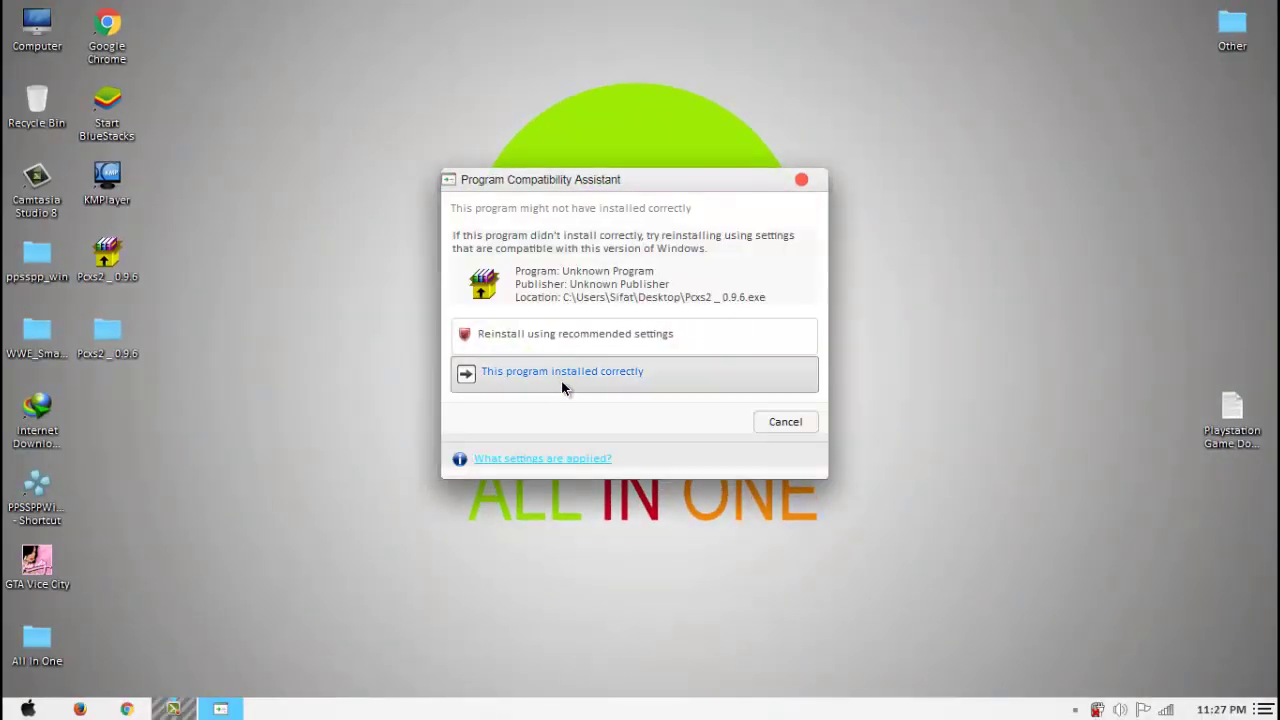
left_click(669, 372)
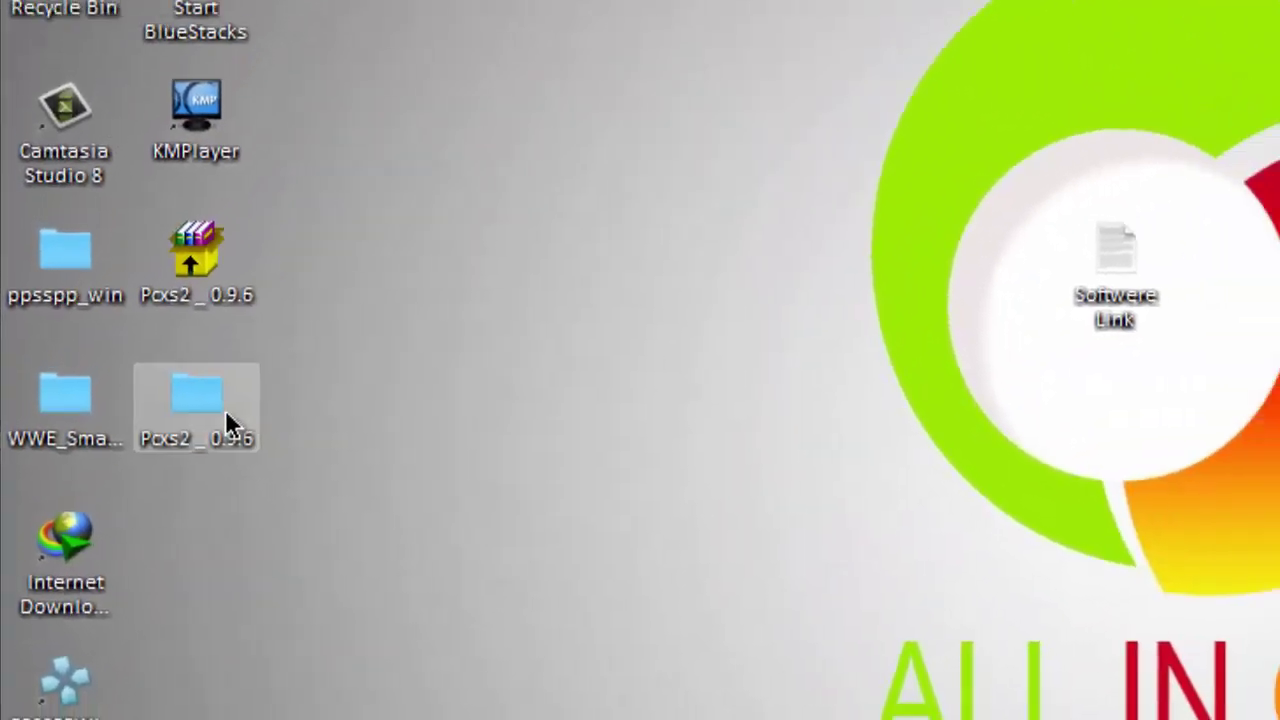
Step: Launch the Pcxs2 _ 0.9.6 application from its extracted folder to check it, then close the emulator and the folder
double_click(227, 418)
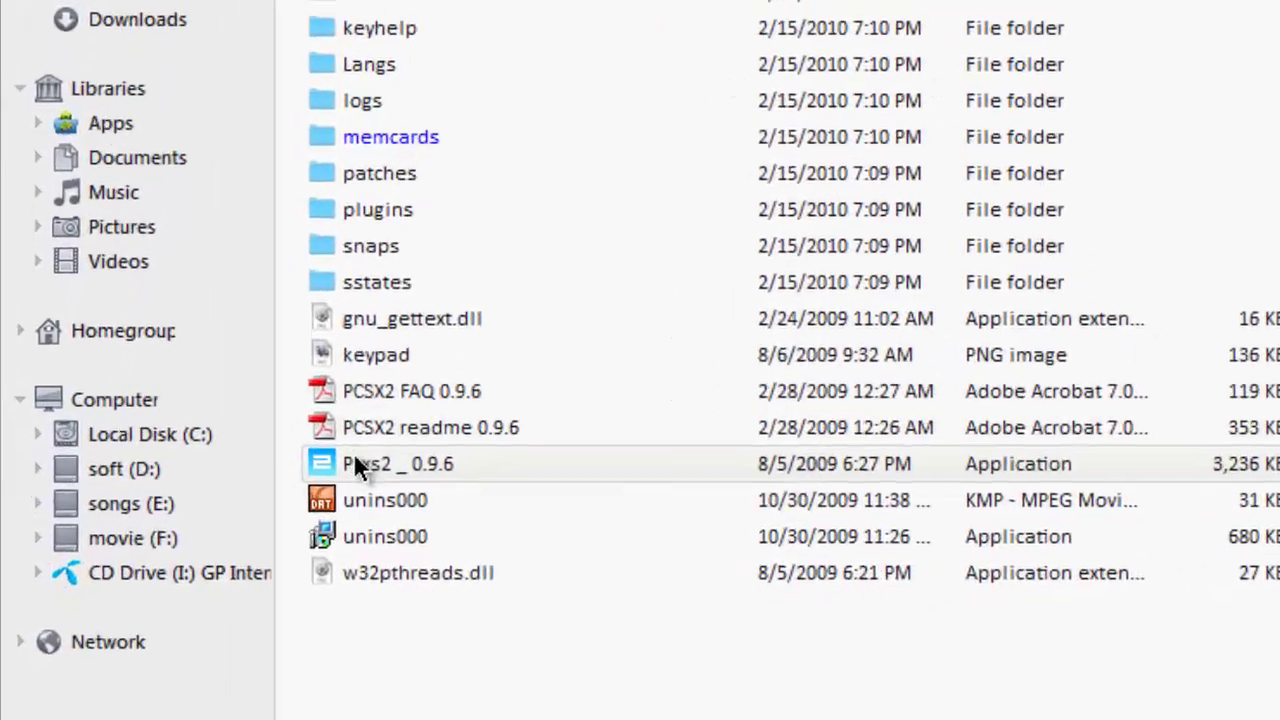
double_click(450, 392)
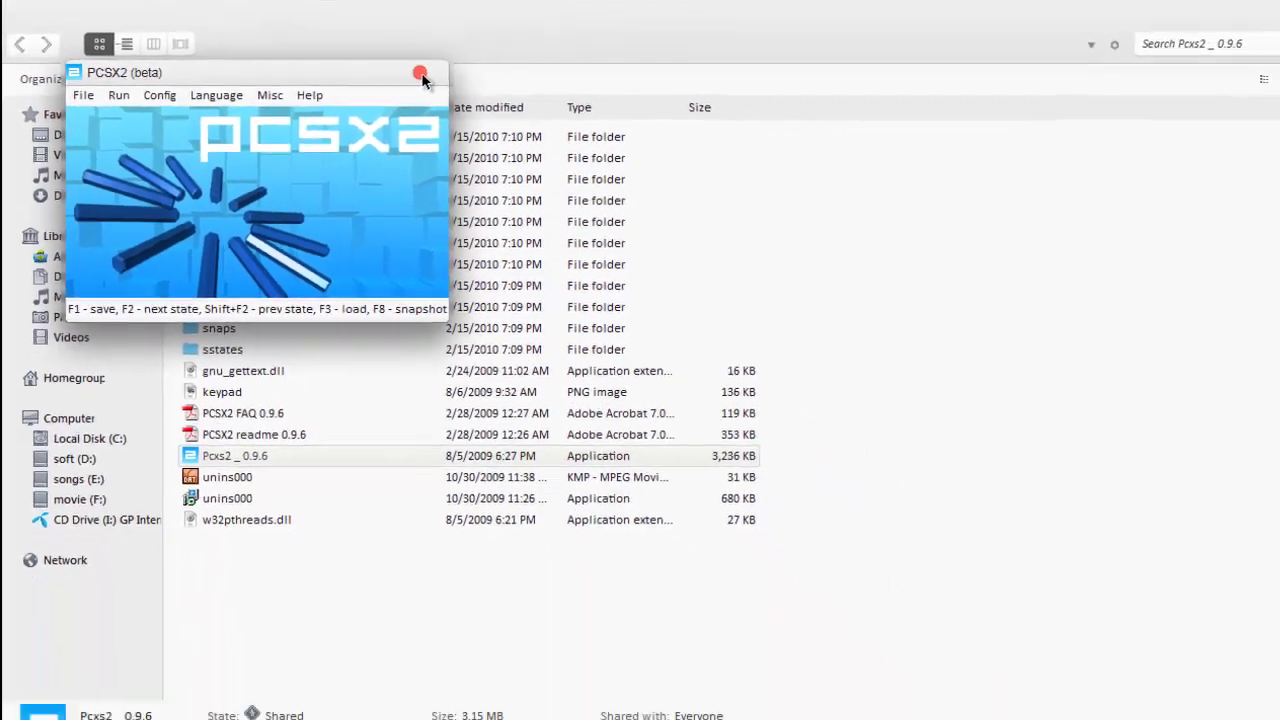
left_click(573, 99)
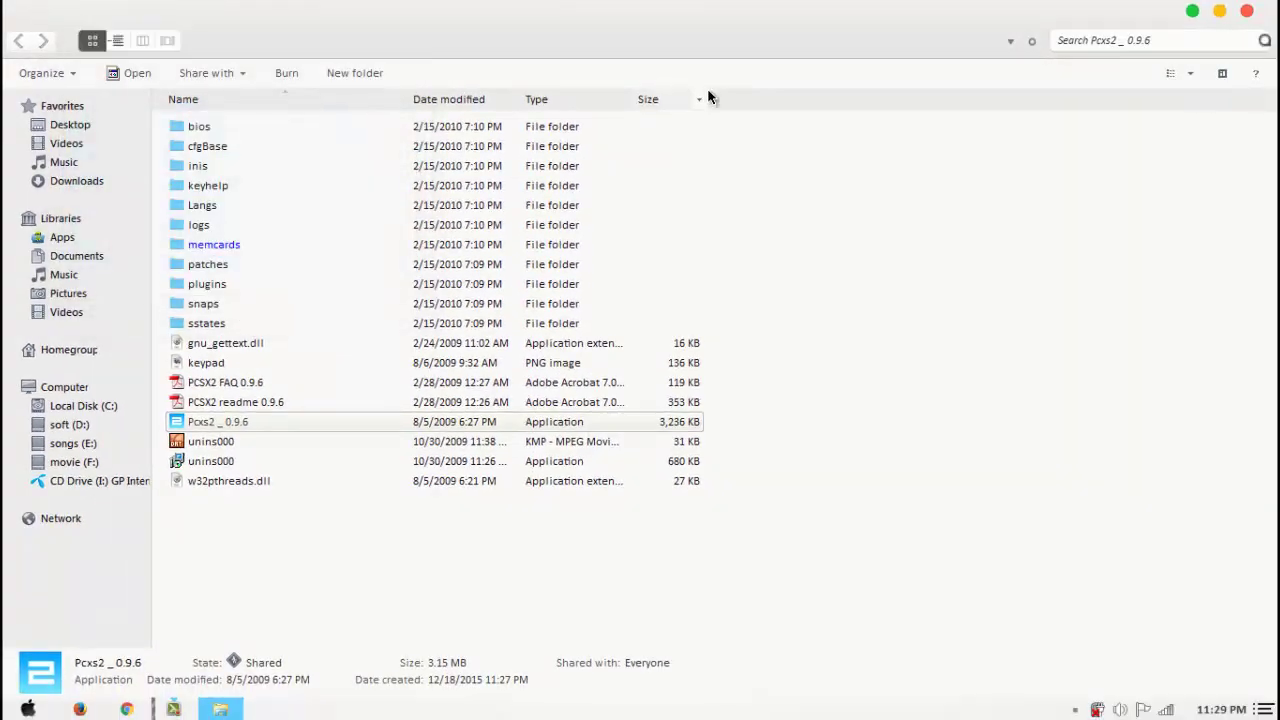
left_click(1248, 12)
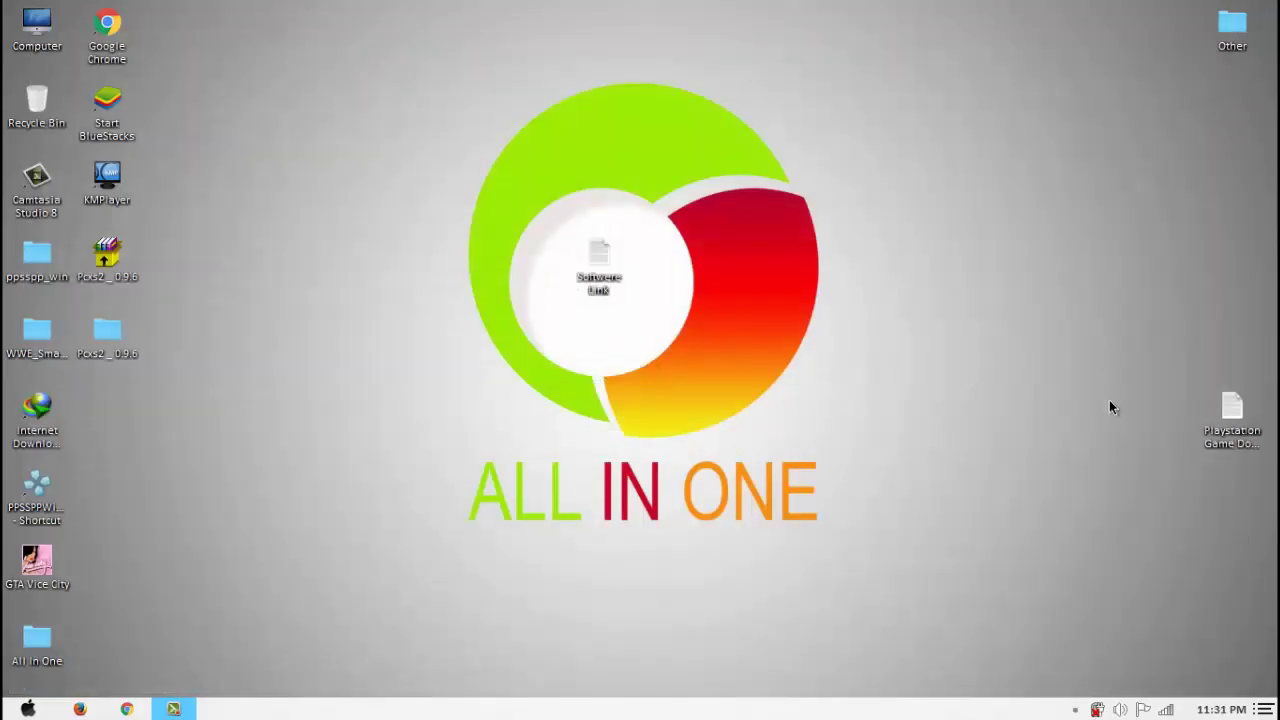
Step: Copy the address from the Playstation Game Download Link text file on the desktop and close the file
double_click(1209, 431)
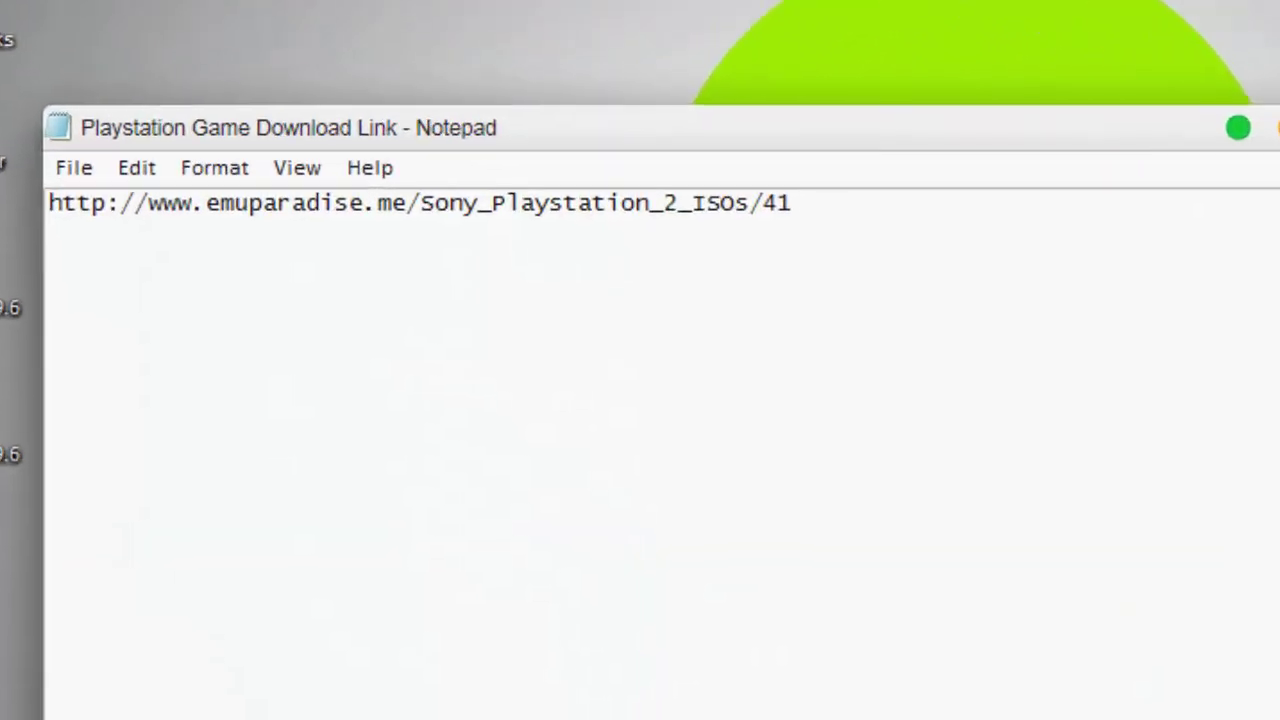
left_click(1178, 208)
key("ctrl+a")
key("ctrl+c")
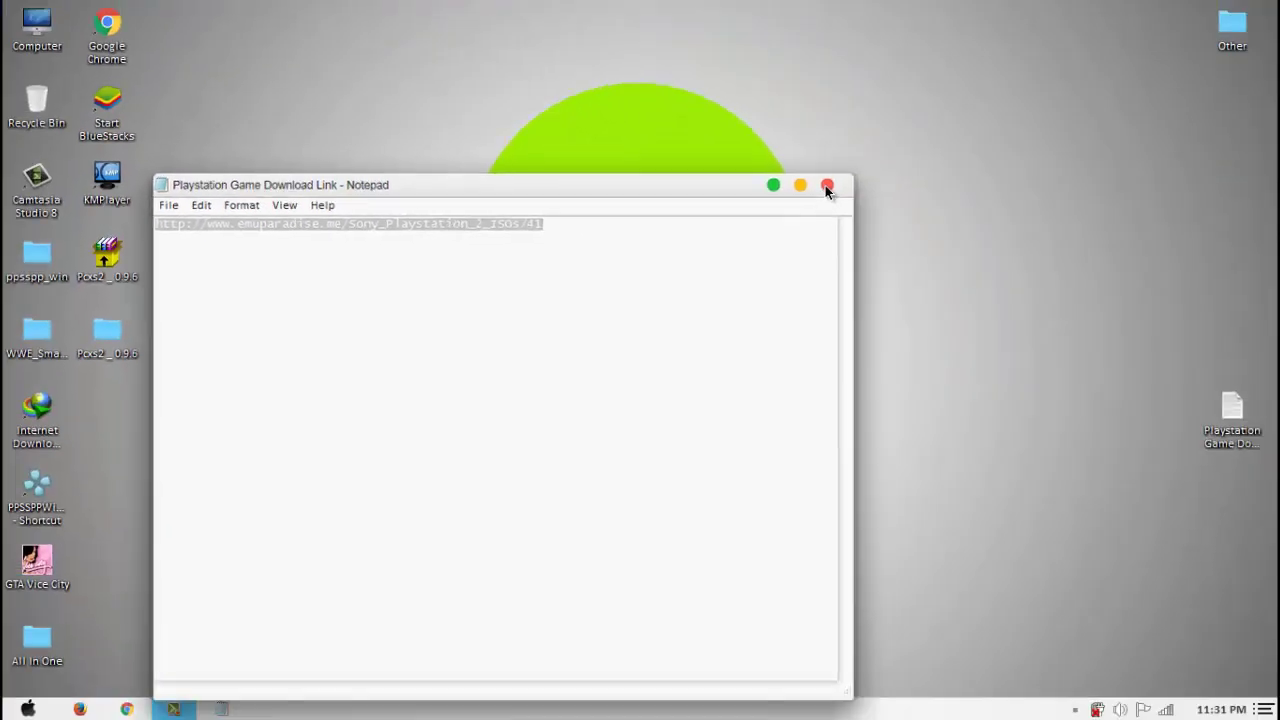
left_click(827, 188)
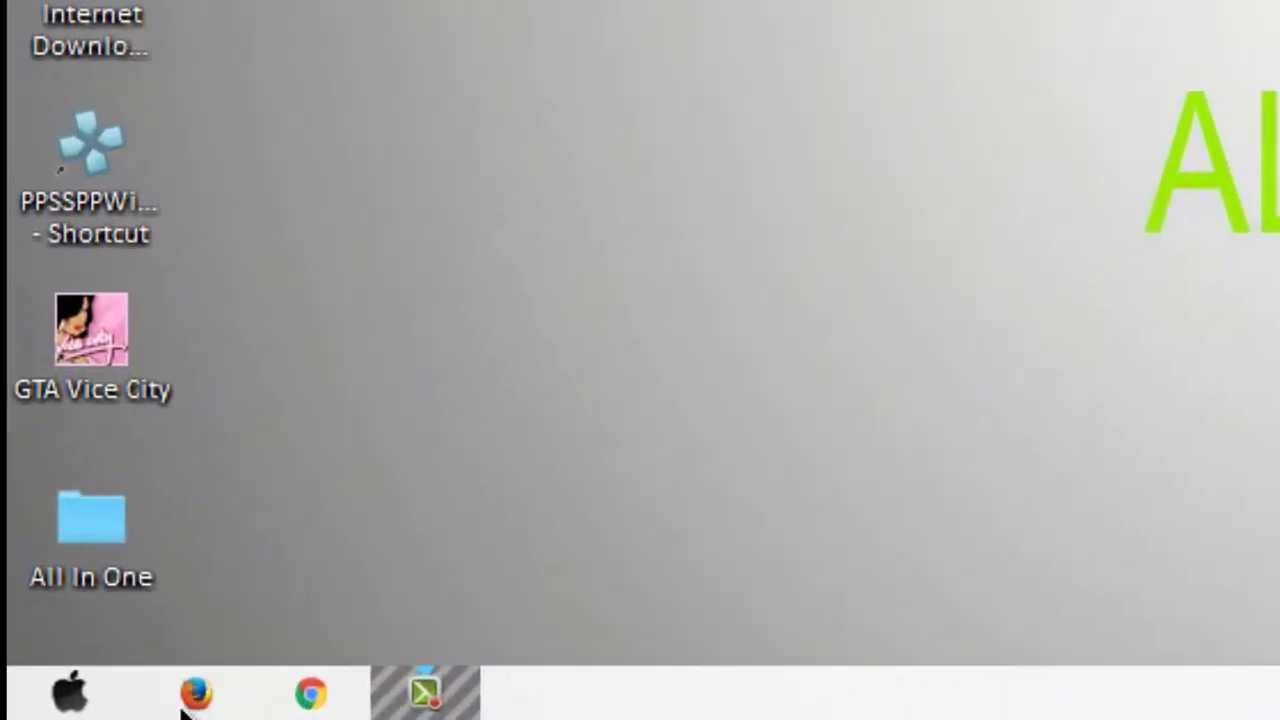
Step: Switch to Firefox and load the copied PlayStation 2 game download address in a fresh tab, discarding the start page
left_click(82, 704)
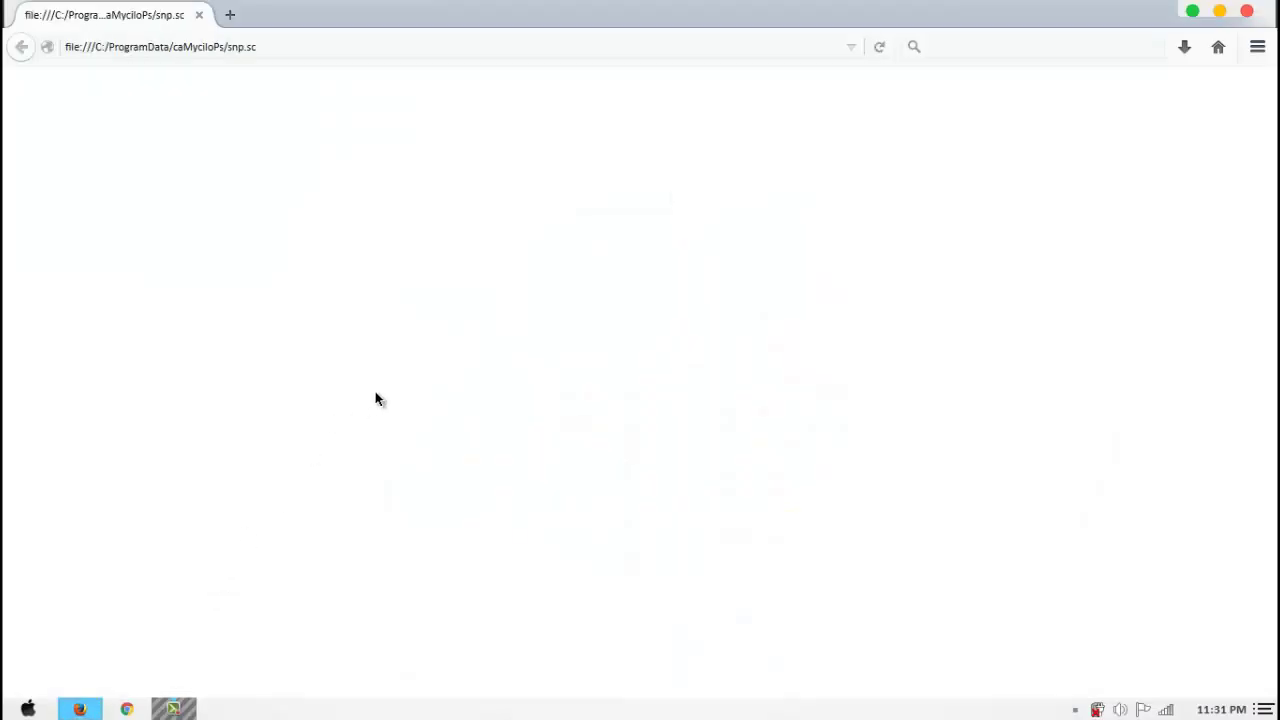
left_click(232, 18)
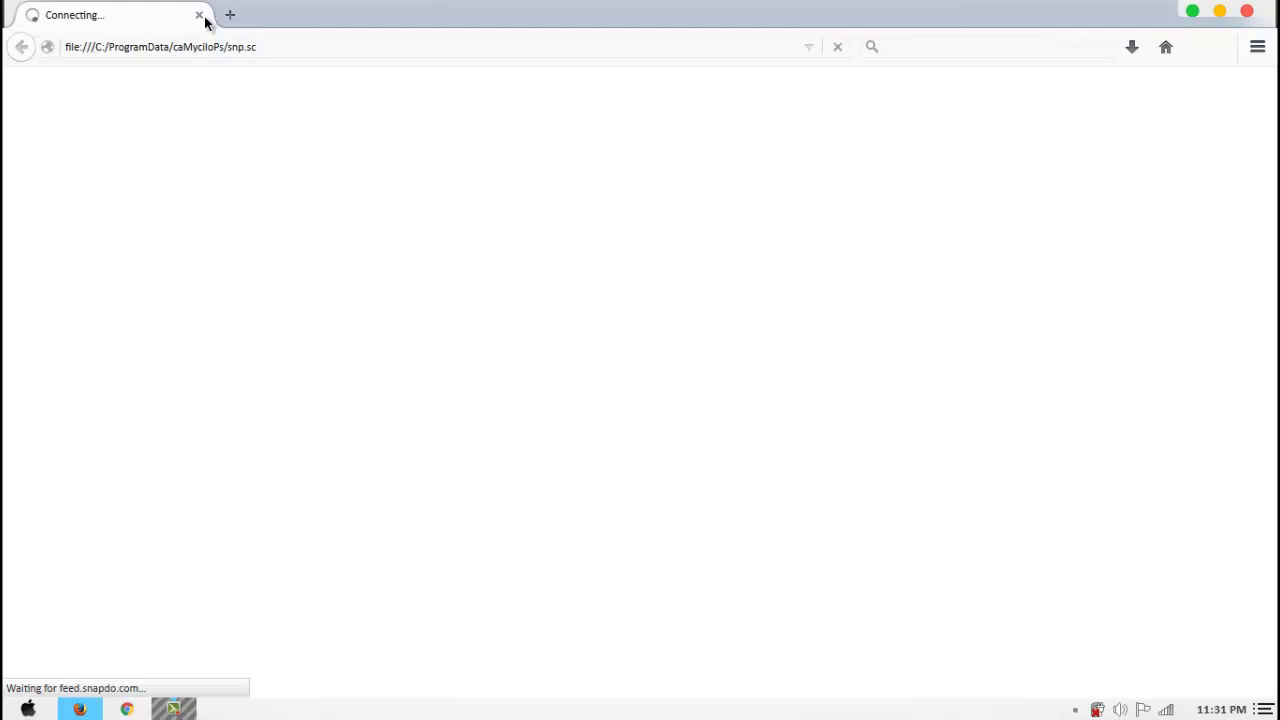
left_click(198, 16)
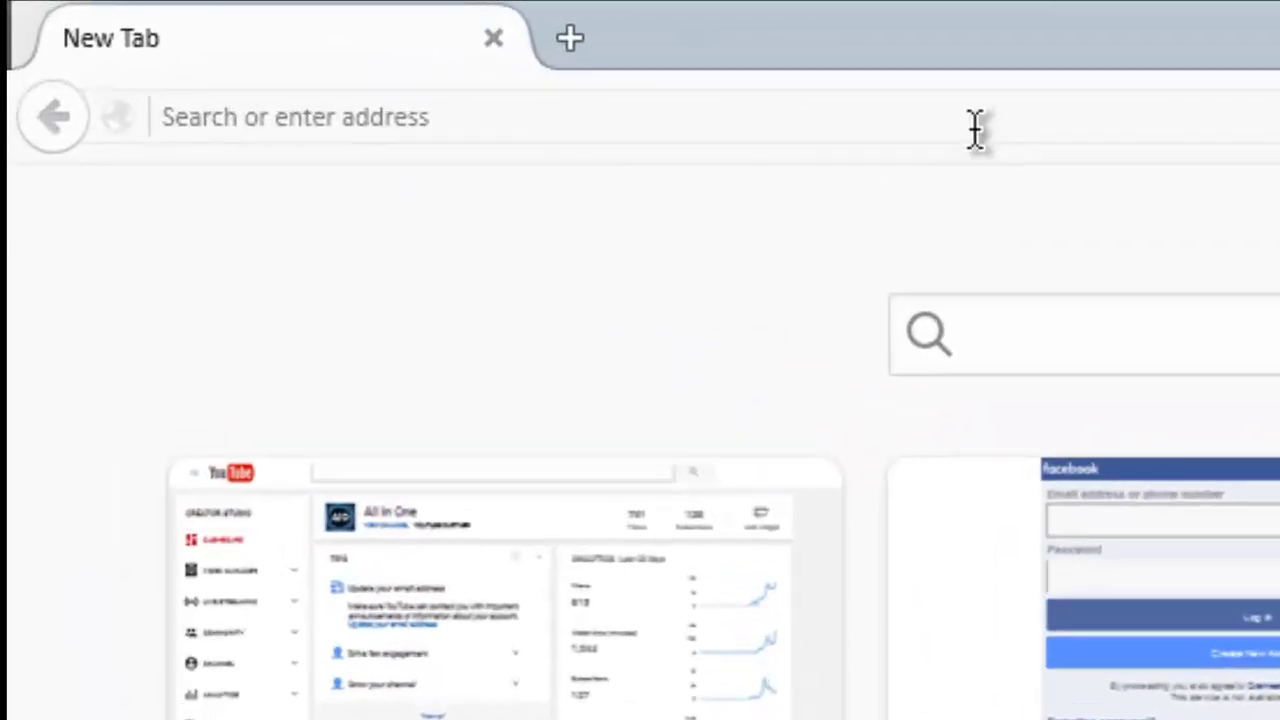
left_click(704, 90)
key("ctrl+v")
key("Return")
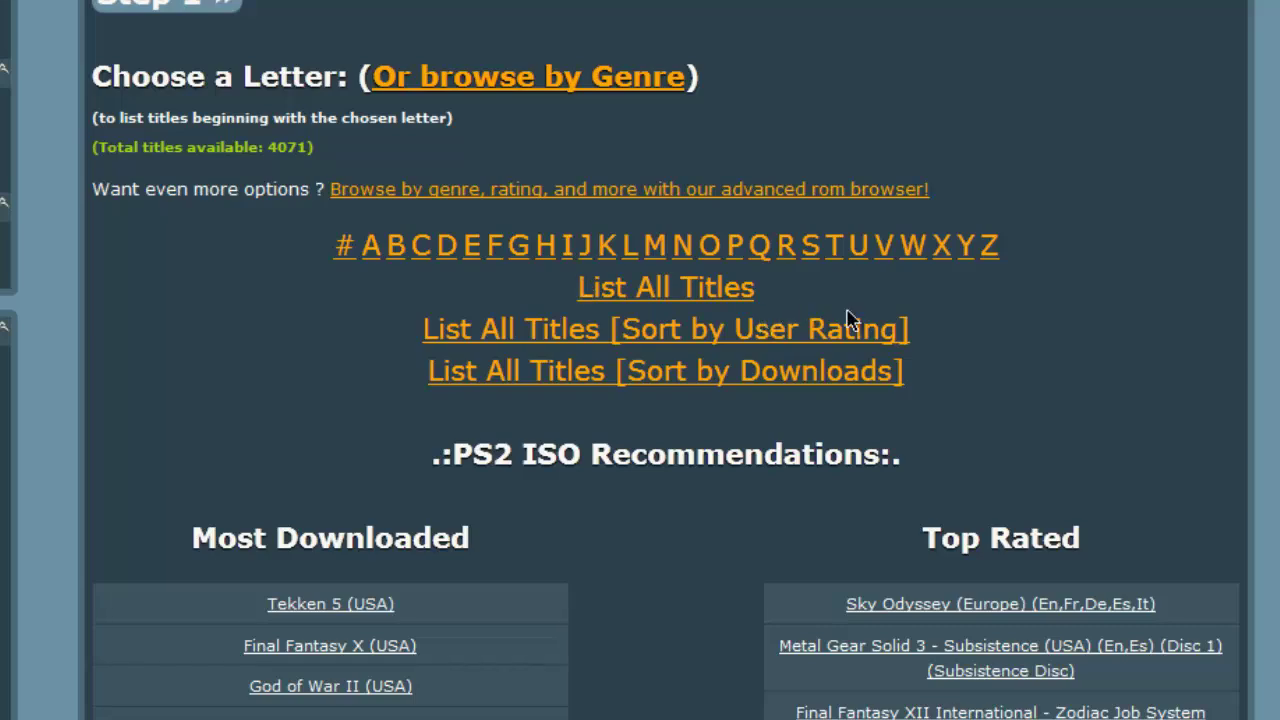
Step: List the PS2 titles beginning with W and open the page for WWE SmackDown! Here Comes the Pain (USA)
left_click(914, 249)
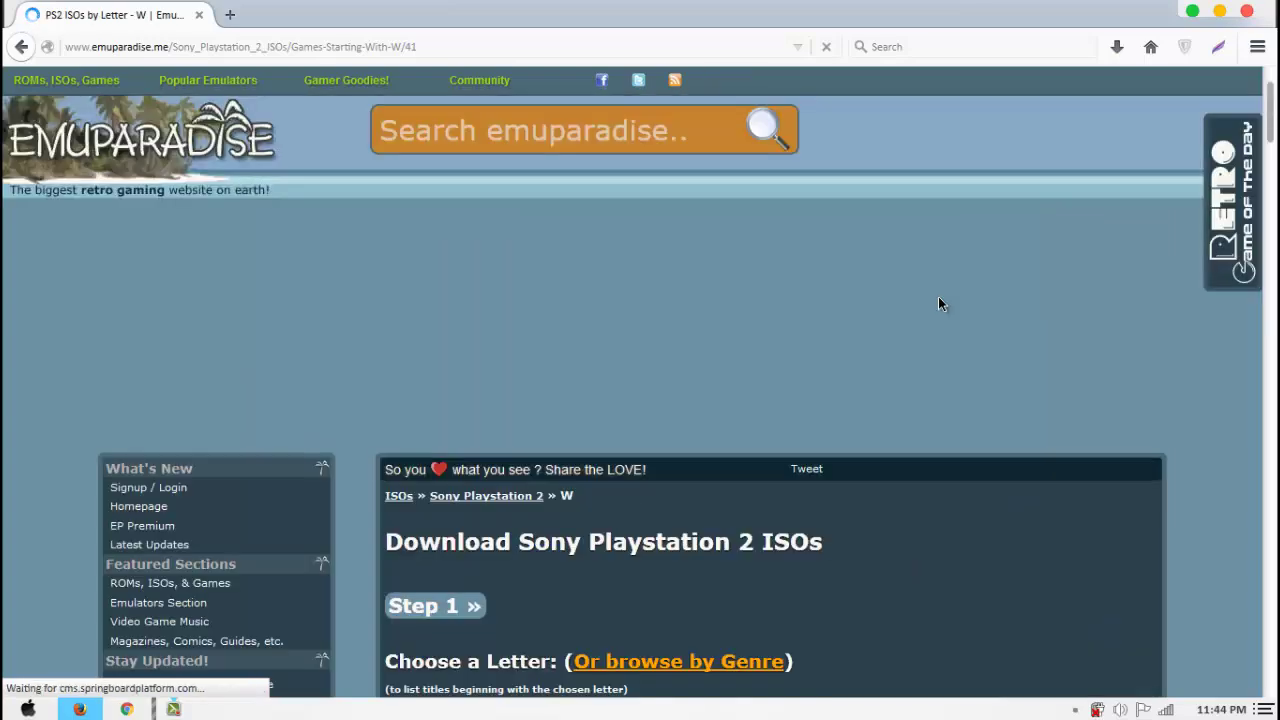
scroll(938, 304, "down", 5)
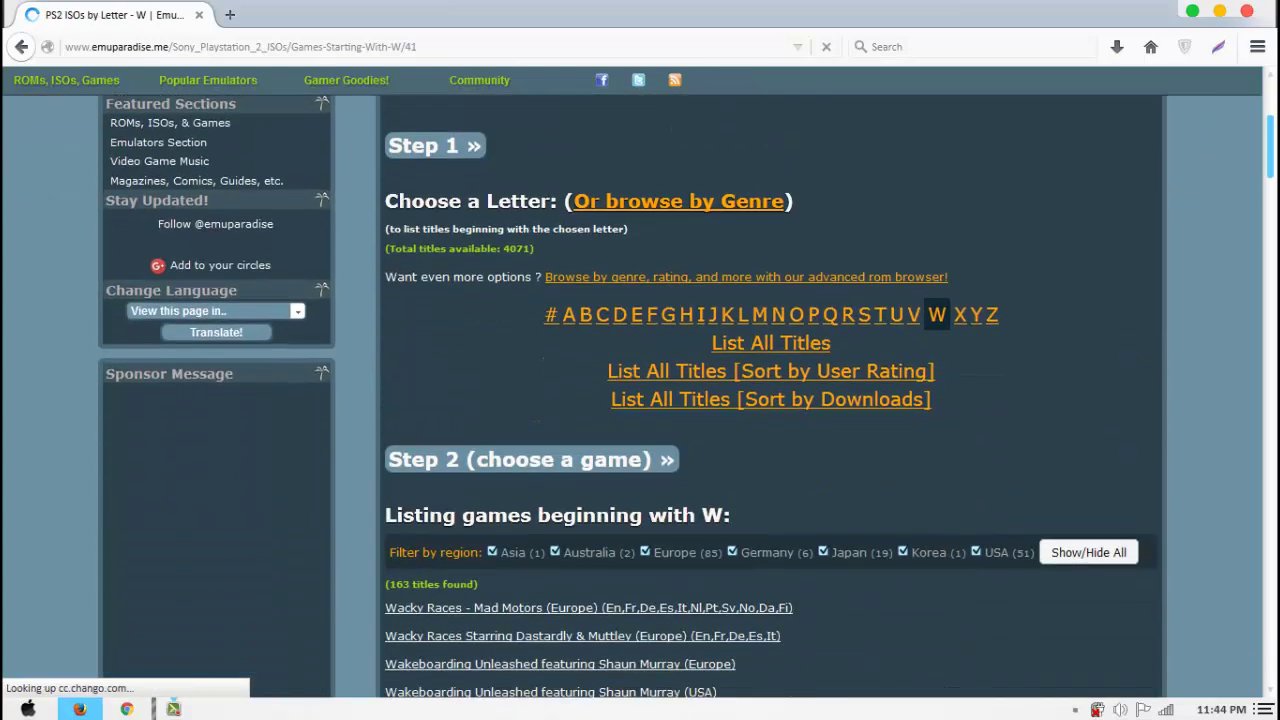
scroll(628, 397, "down", 1)
scroll(1274, 208, "down", 5)
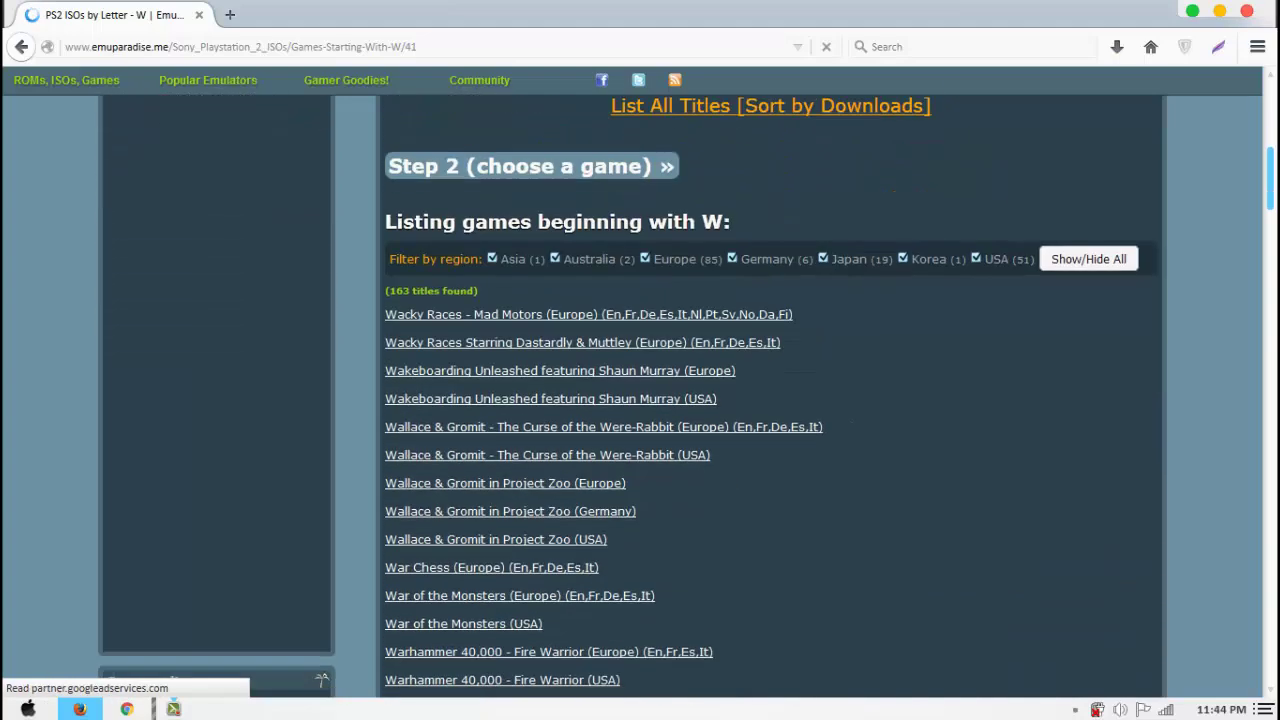
scroll(1274, 245, "down", 10)
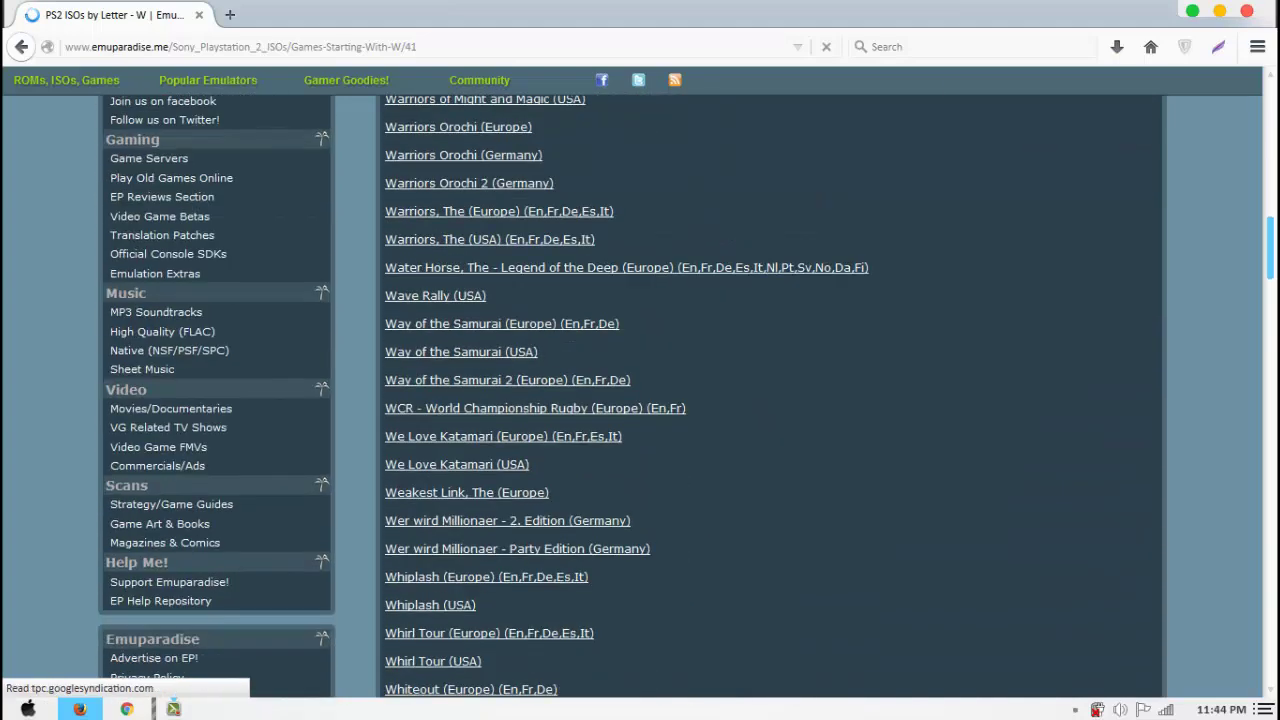
scroll(1274, 320, "down", 3)
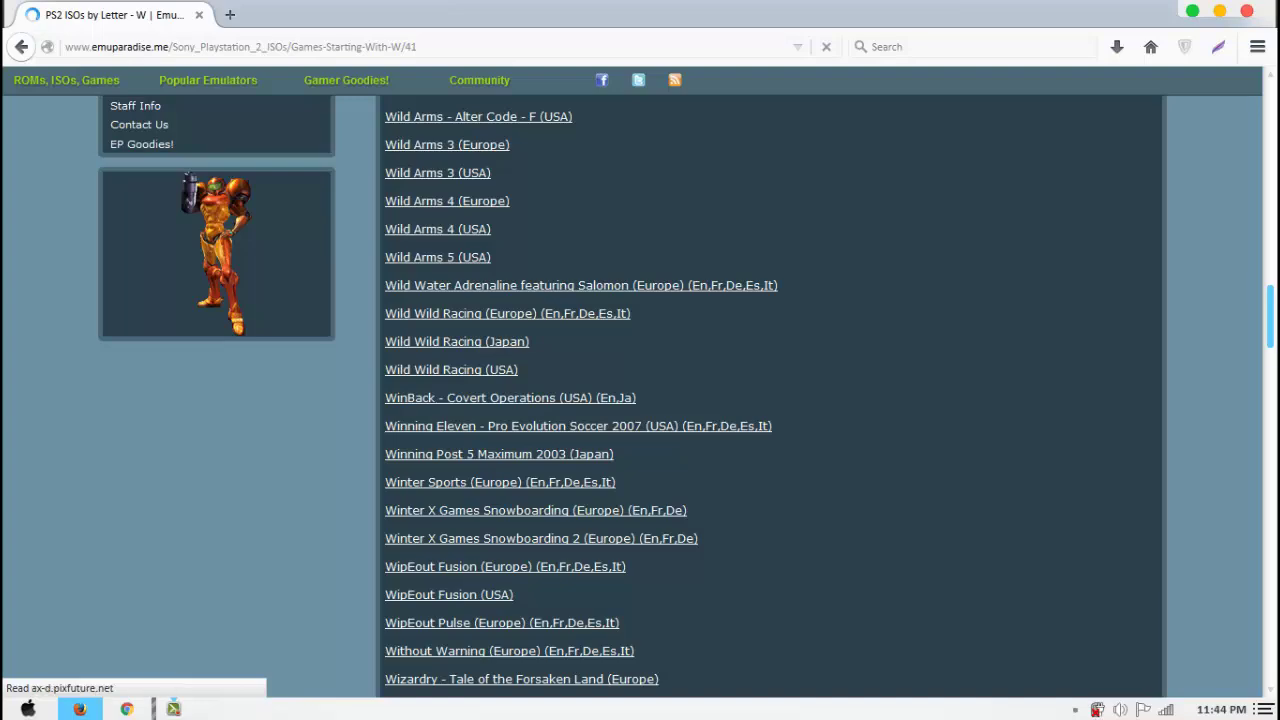
scroll(1274, 320, "down", 8)
scroll(770, 390, "down", 12)
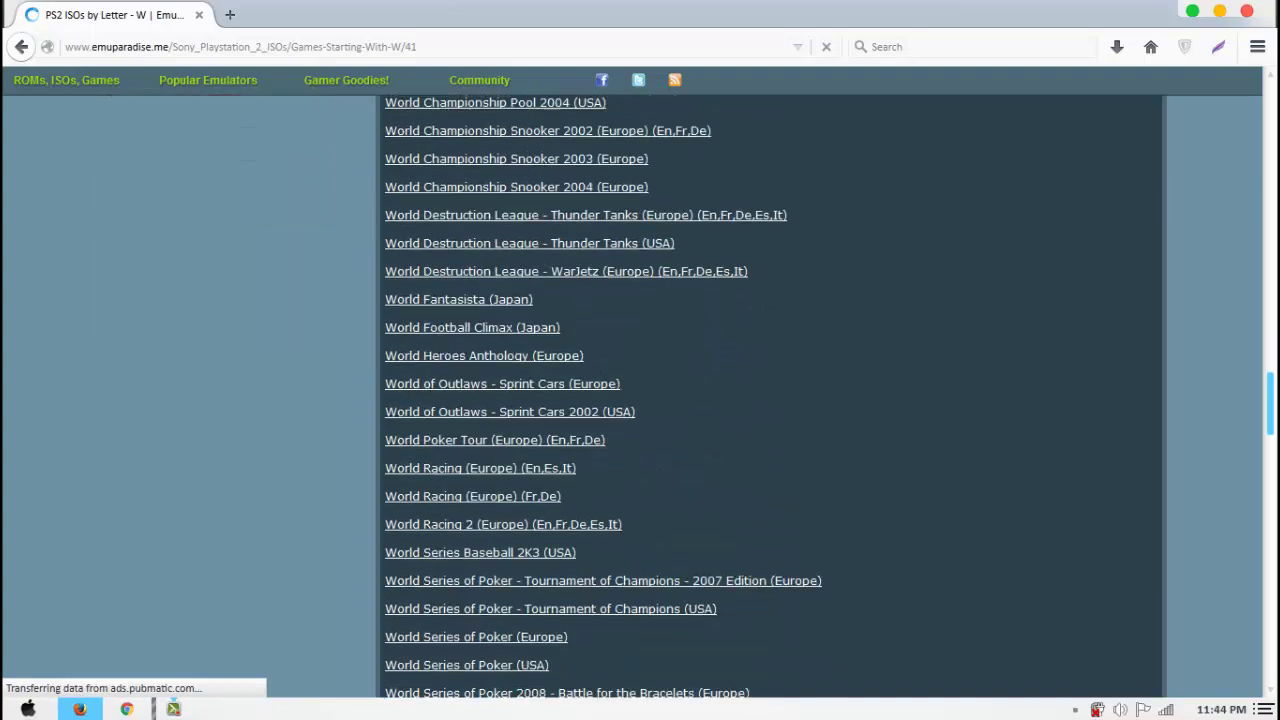
scroll(770, 390, "down", 13)
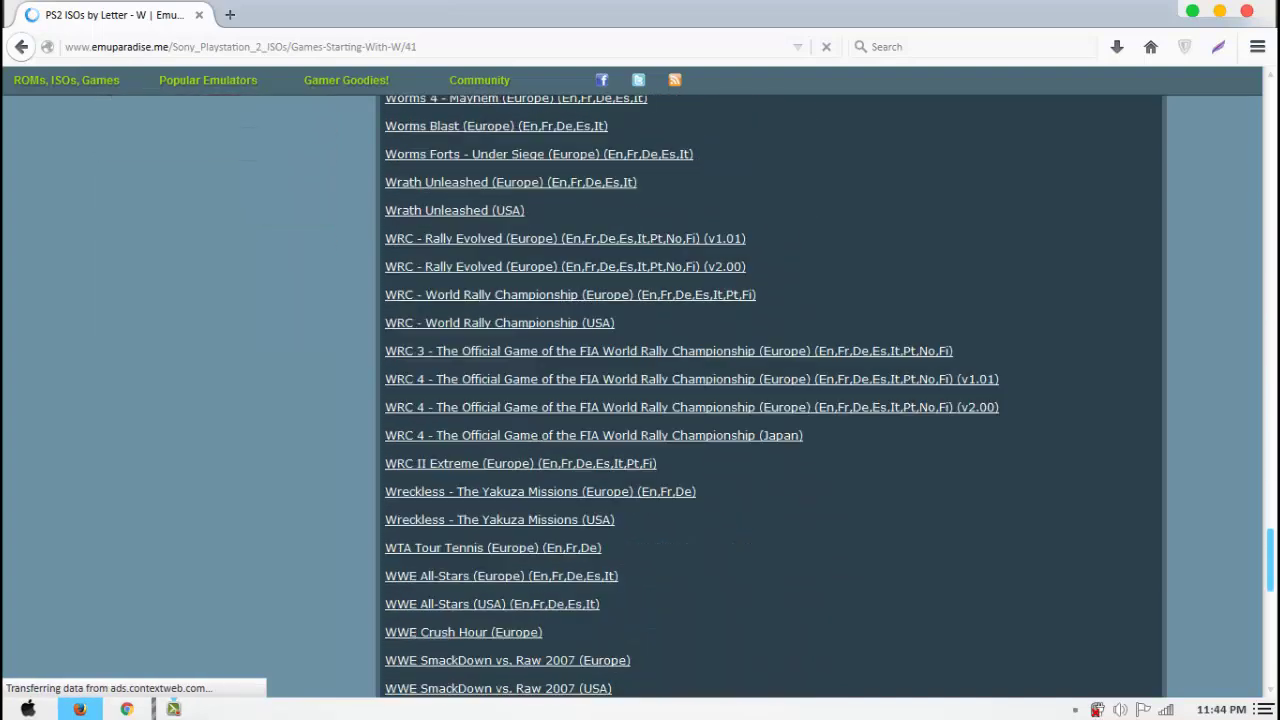
scroll(770, 390, "down", 10)
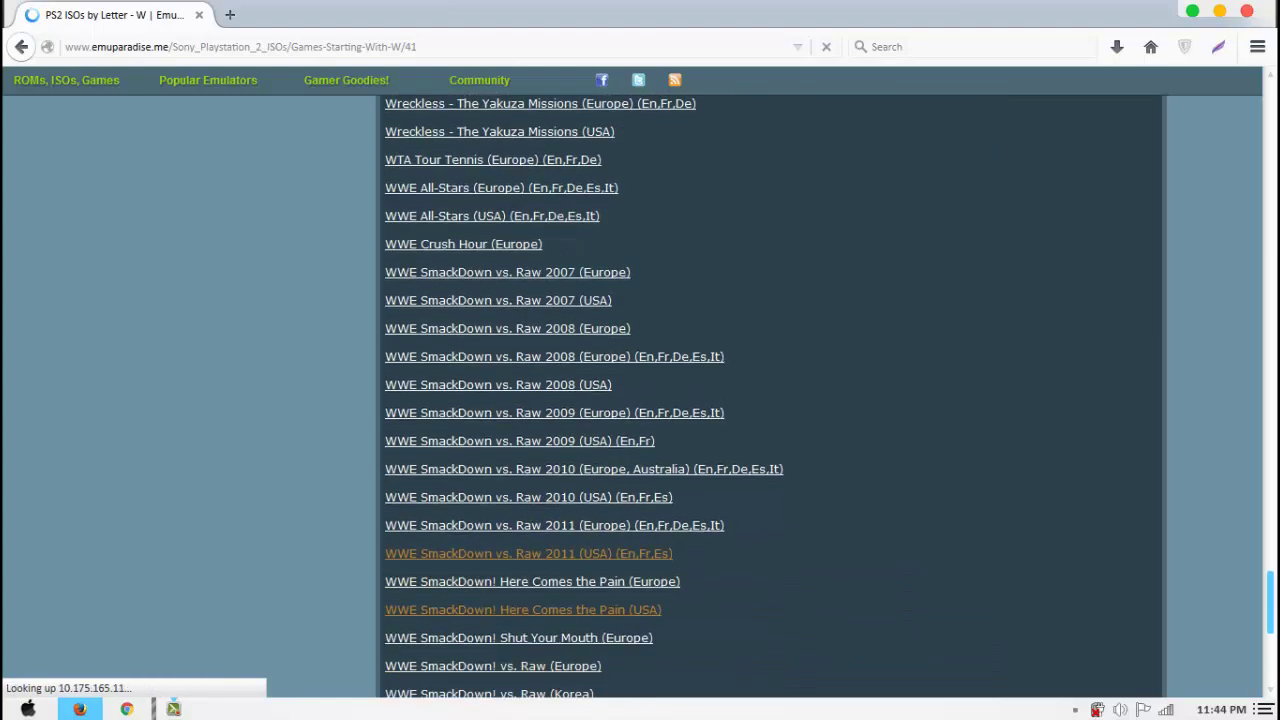
scroll(770, 390, "down", 1)
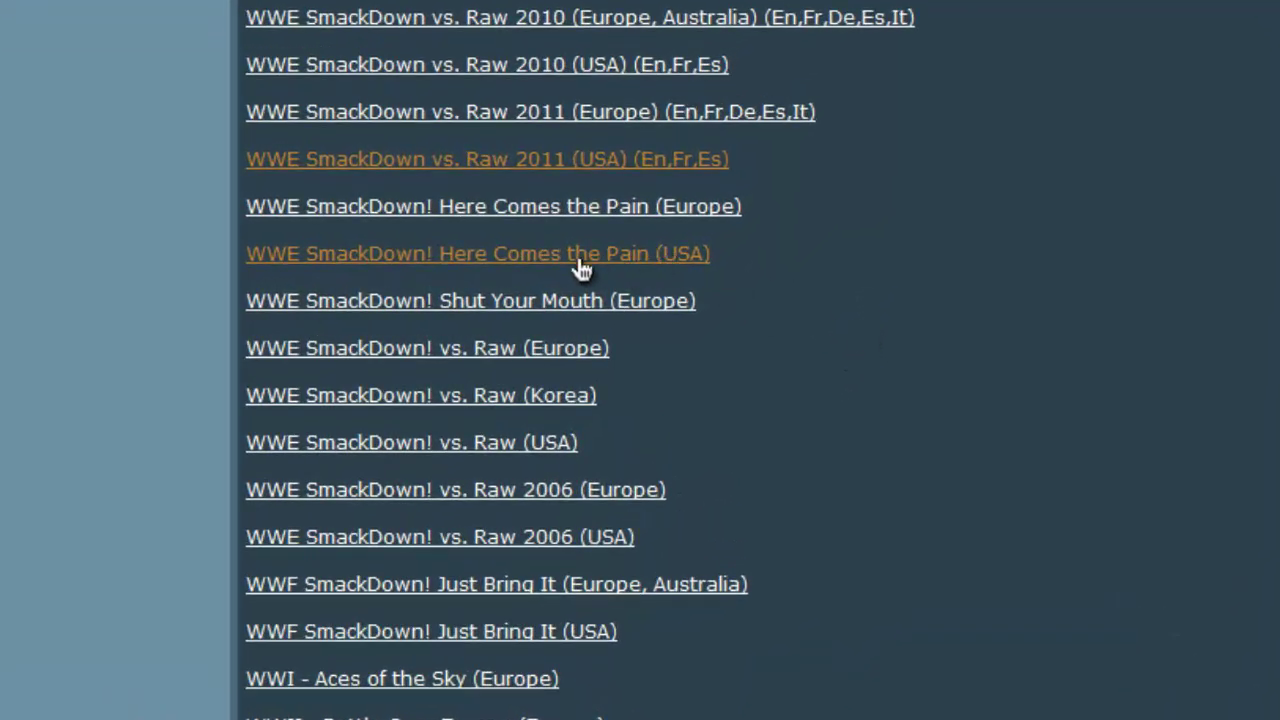
left_click(395, 258)
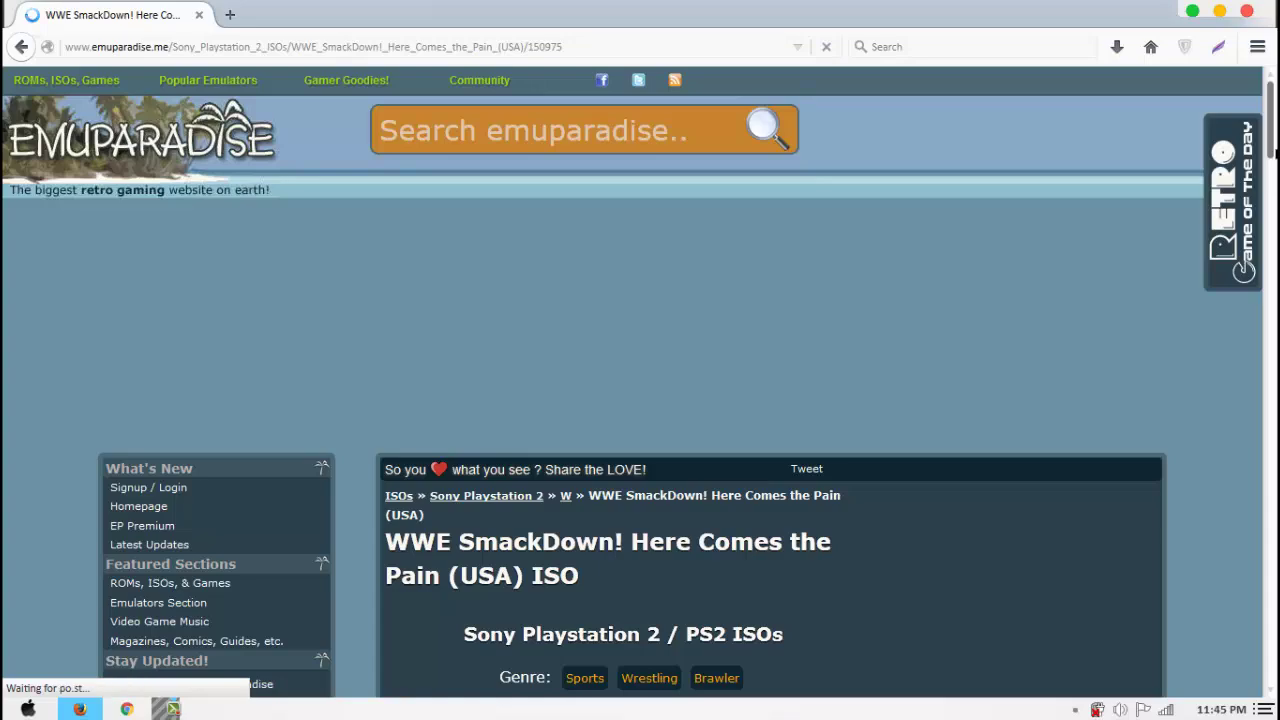
Step: Follow the direct download link for WWE SmackDown! Here Comes the Pain (USA) to its download page
scroll(1272, 177, "down", 5)
scroll(770, 400, "down", 5)
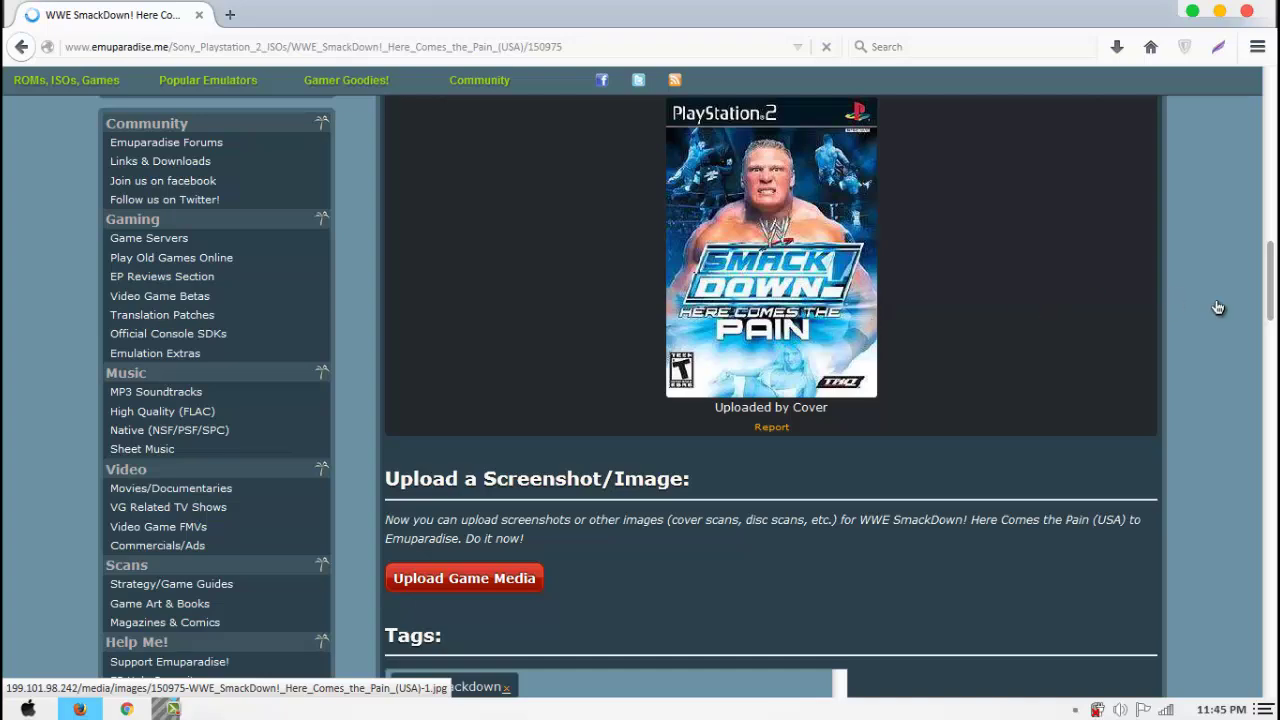
scroll(1270, 300, "down", 6)
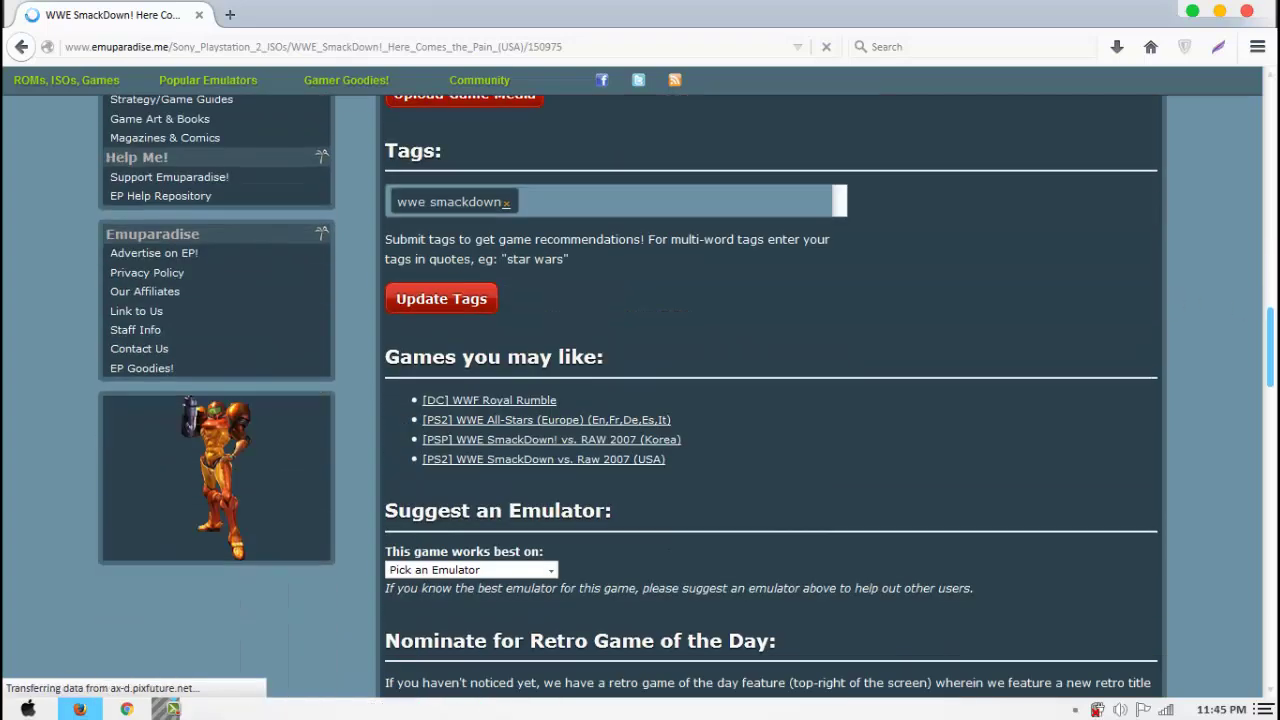
scroll(770, 400, "down", 5)
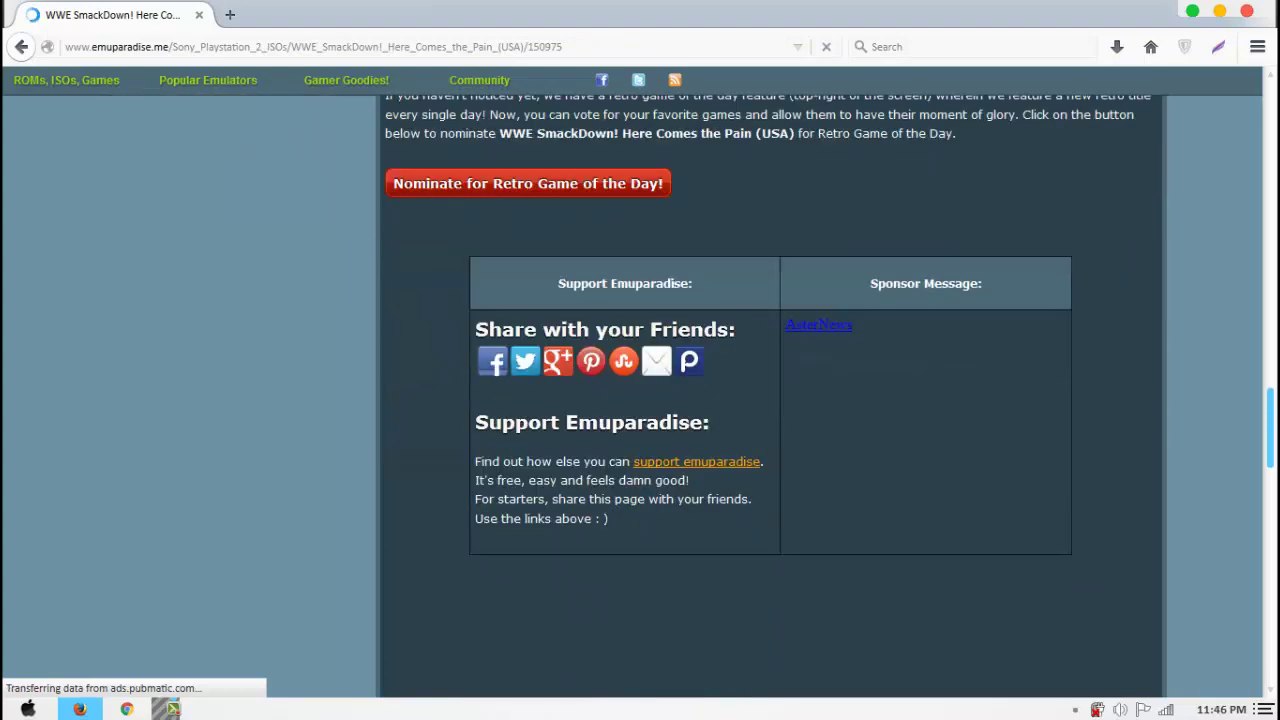
scroll(770, 400, "down", 4)
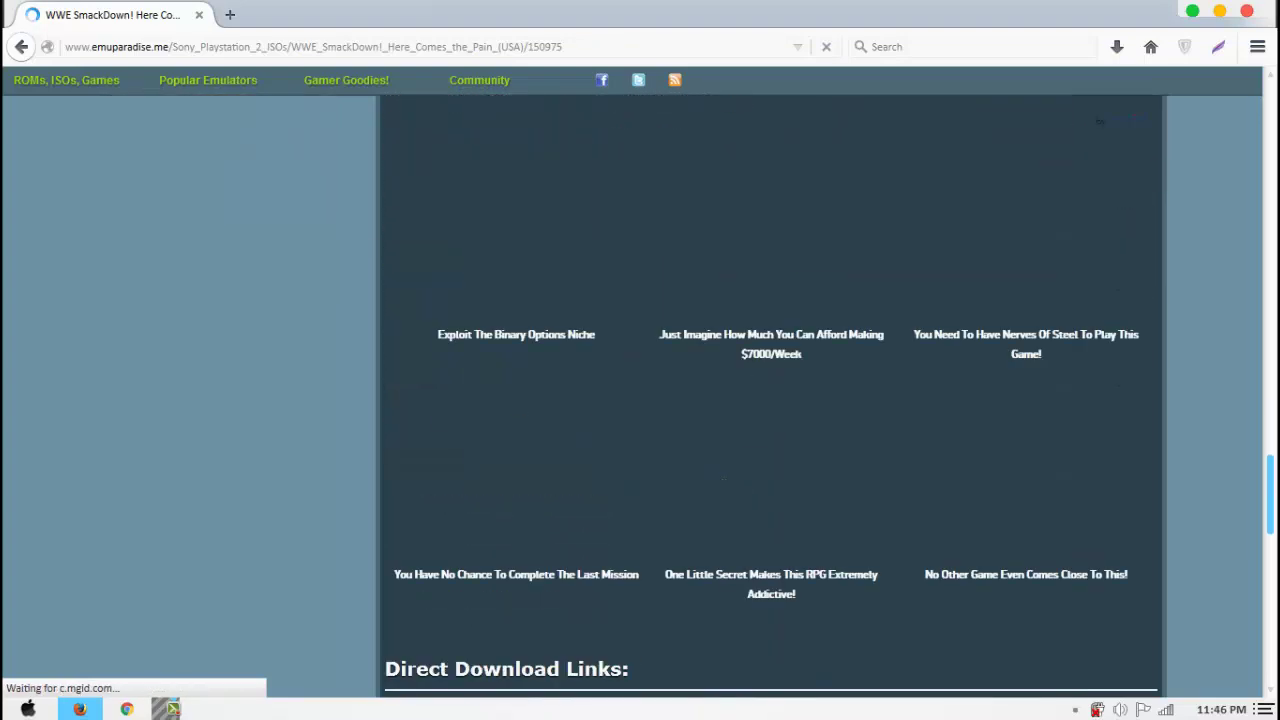
scroll(770, 400, "down", 4)
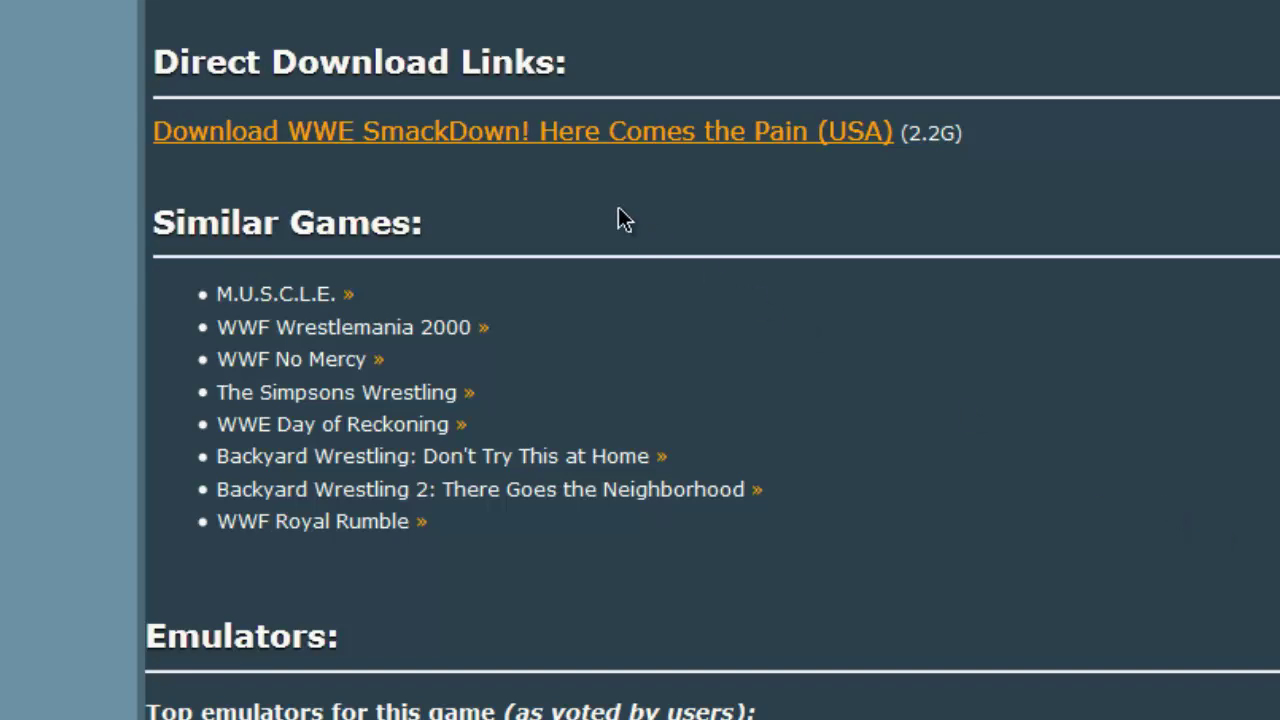
left_click(560, 140)
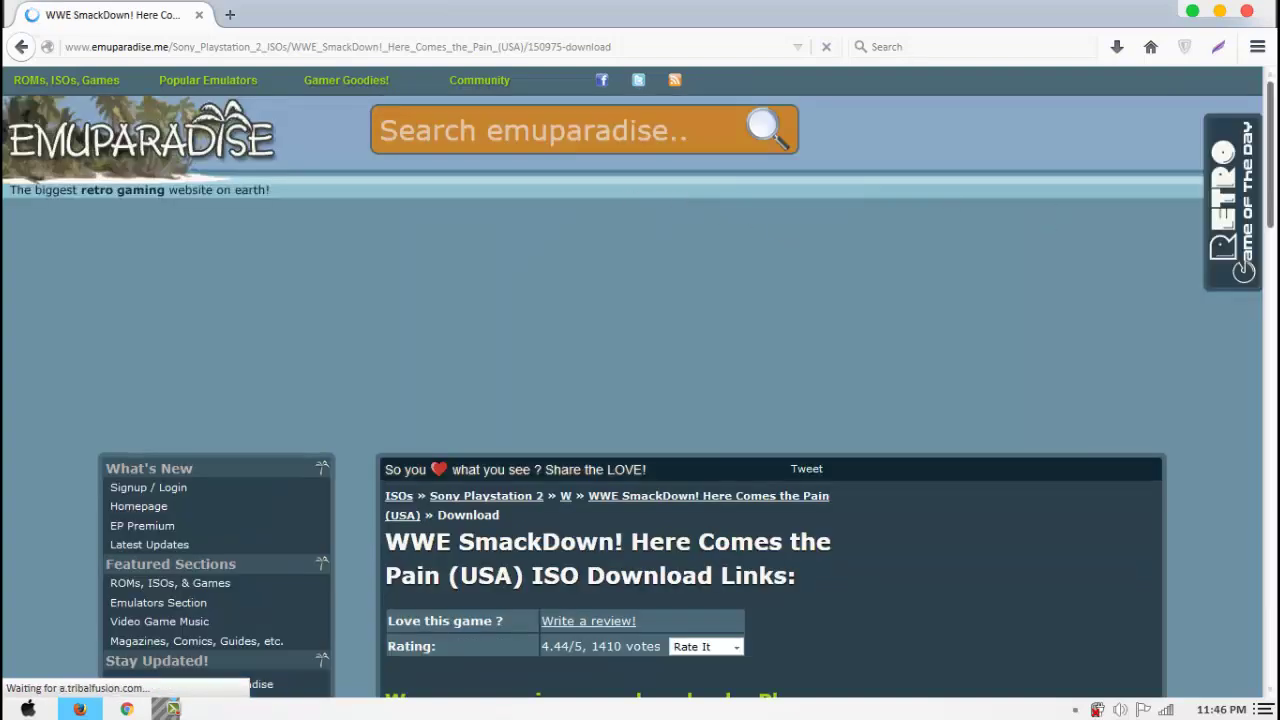
Step: Request the direct download of WWE SmackDown! Here Comes the Pain (USA), then cancel the download prompt and close the browser
scroll(799, 237, "down", 1)
scroll(640, 397, "down", 5)
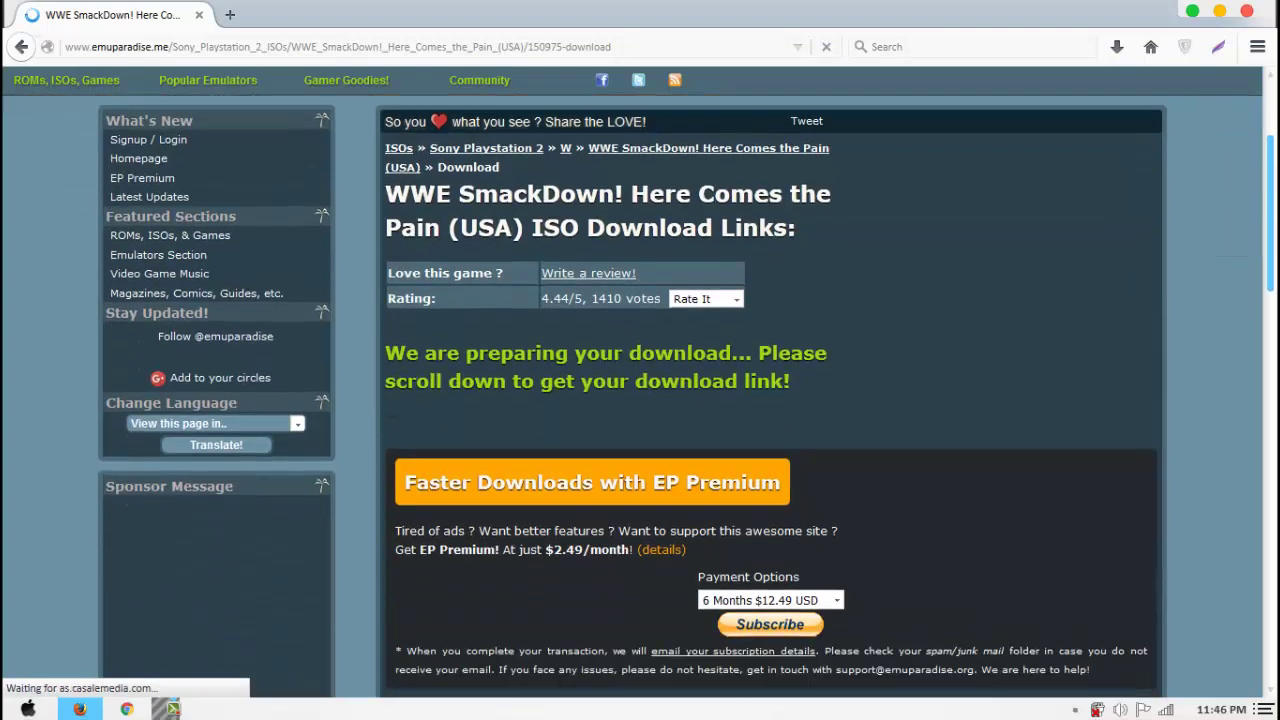
scroll(640, 397, "down", 7)
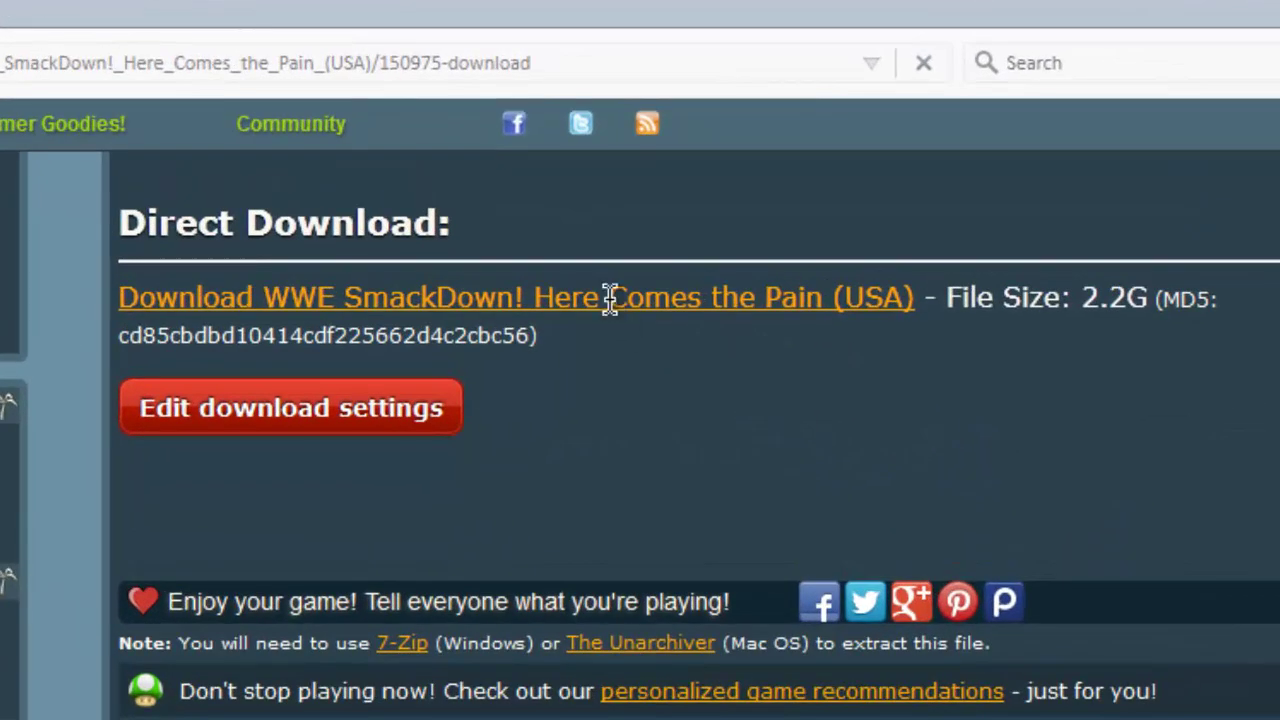
left_click(609, 298)
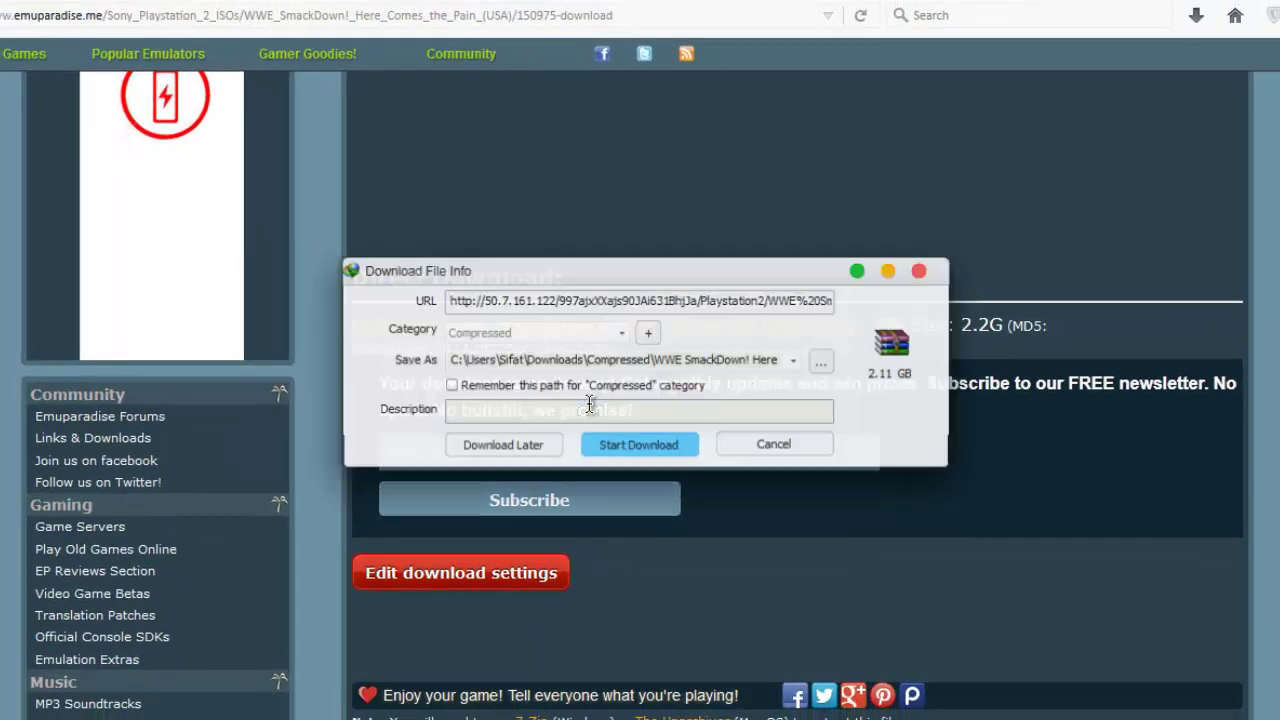
left_click_drag(655, 271, 655, 325)
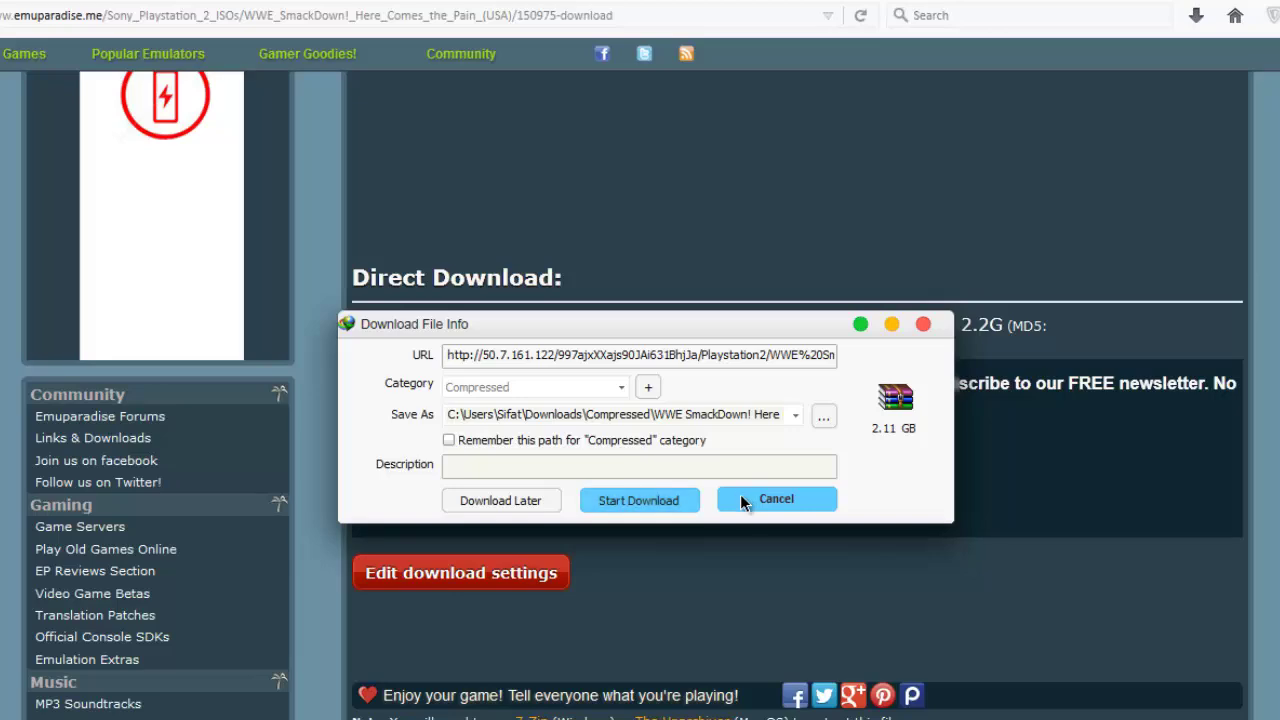
left_click(740, 497)
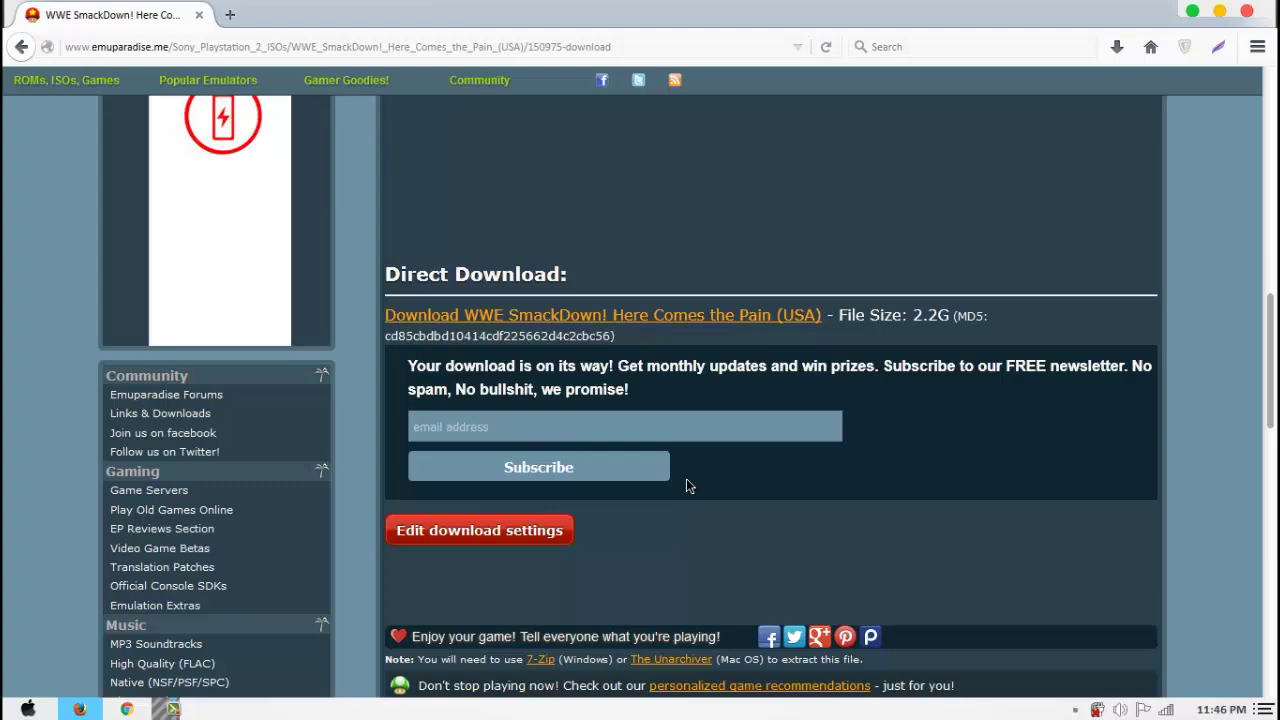
left_click(1247, 12)
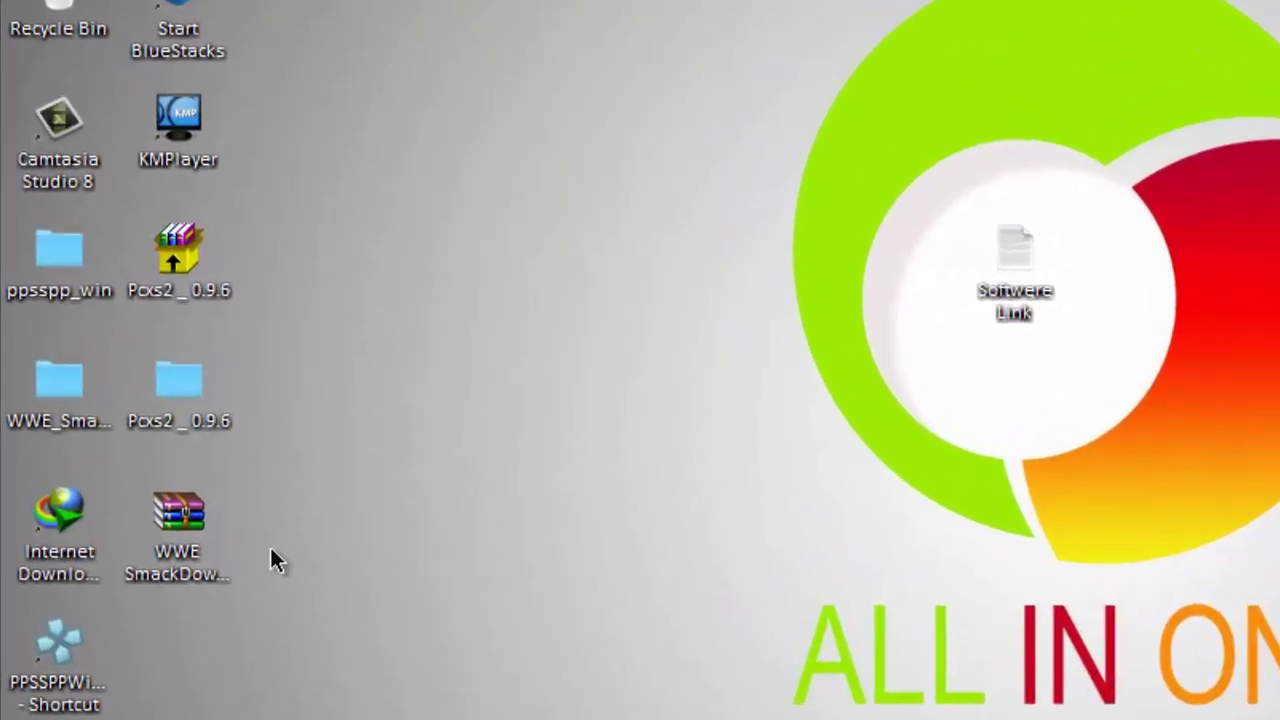
Step: Extract the WWE SmackDown! Here Comes the Pain (USA) archive directly onto the desktop with WinRAR
left_click(178, 530)
right_click(178, 533)
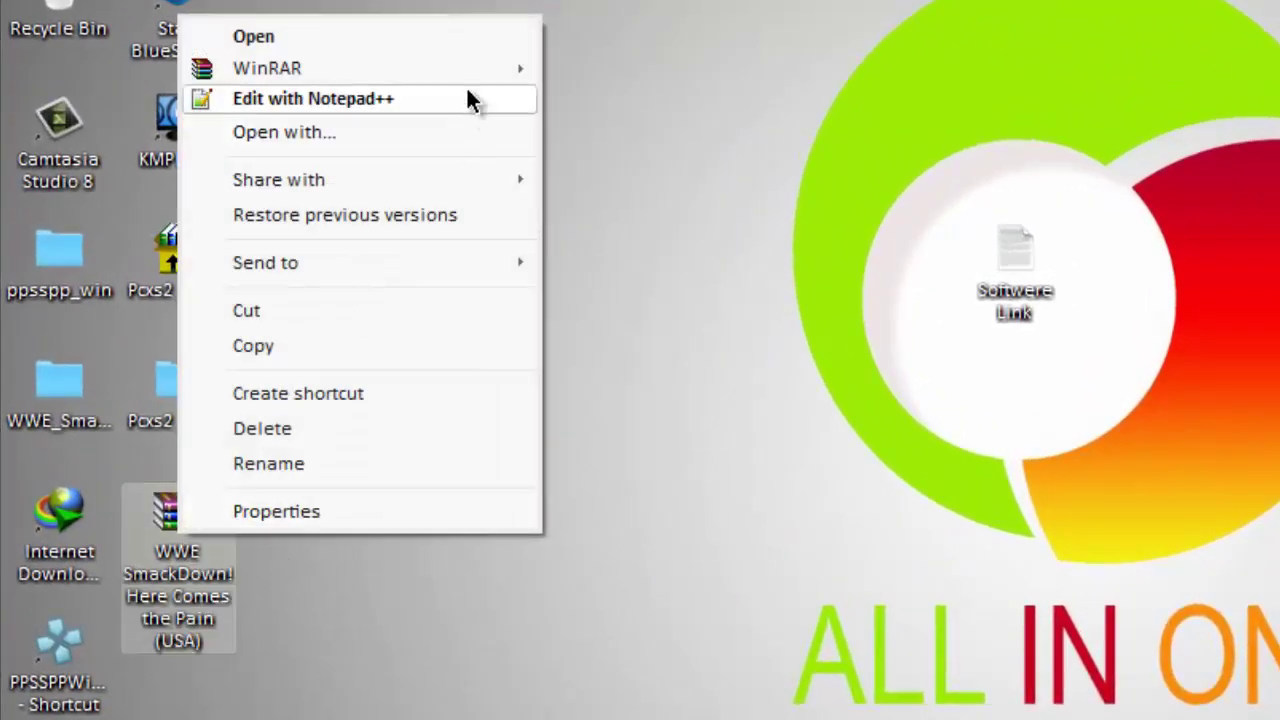
mouse_move(469, 66)
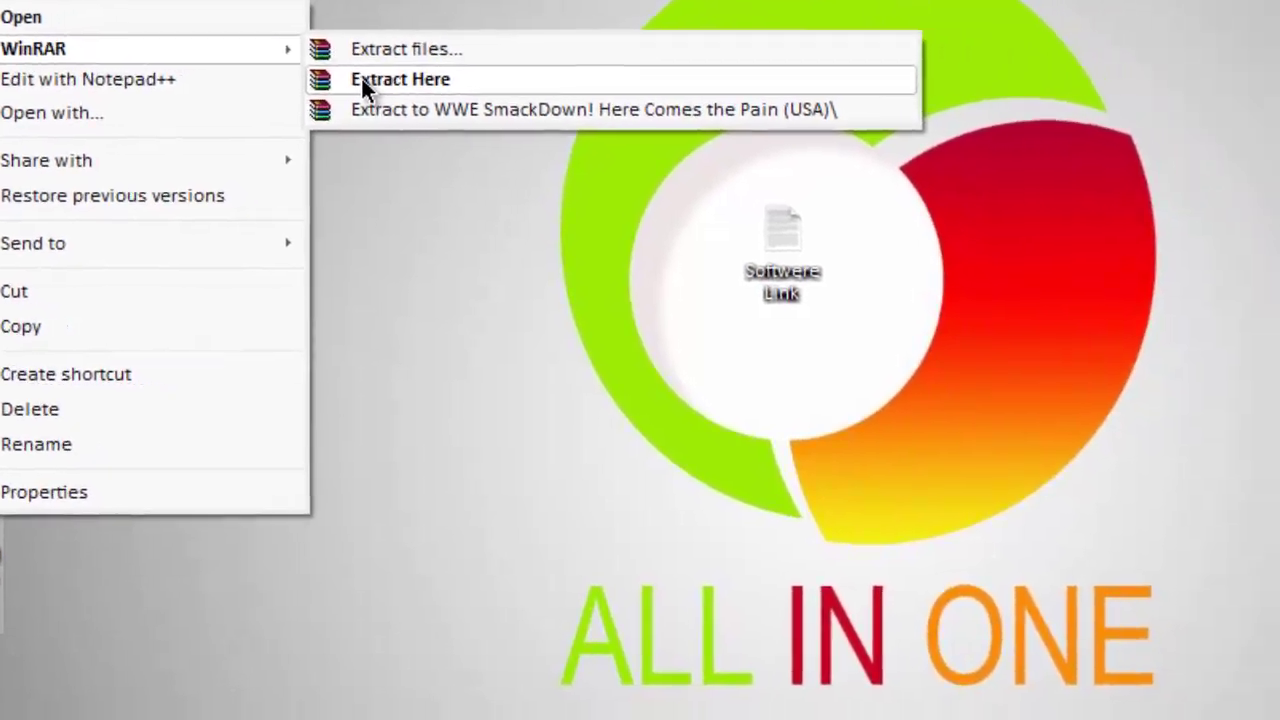
left_click(557, 97)
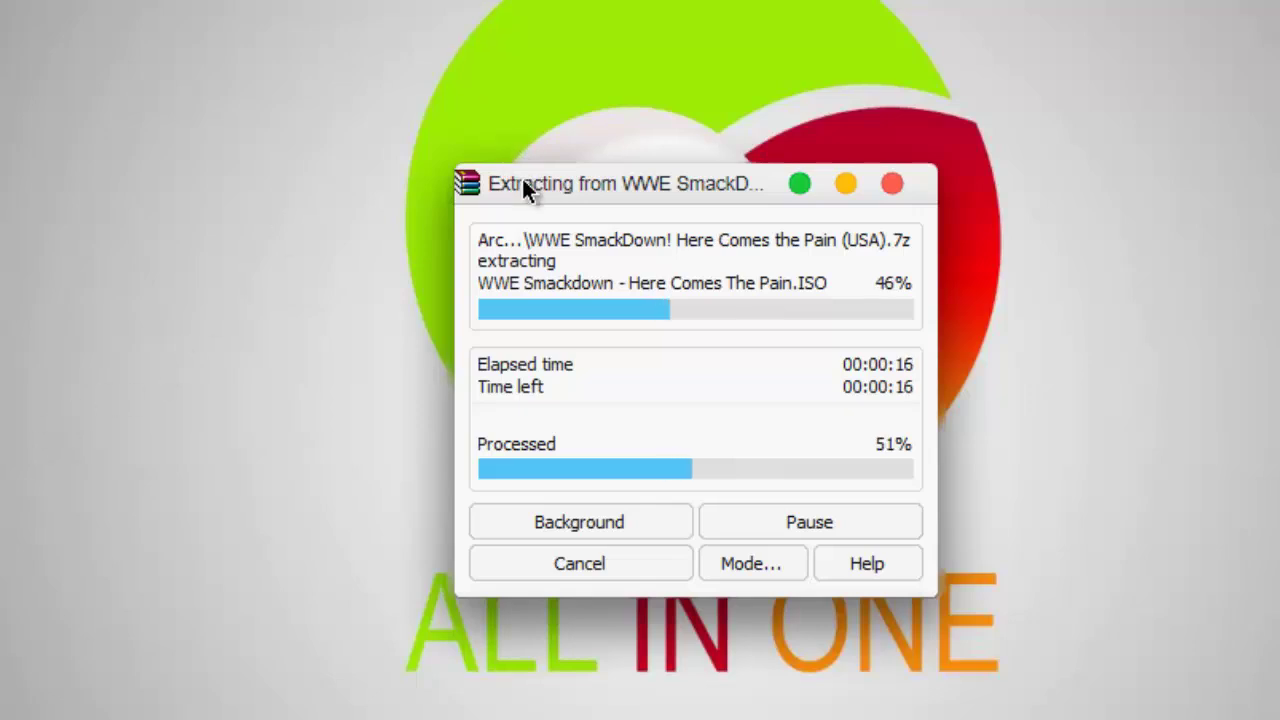
left_click_drag(521, 178, 556, 137)
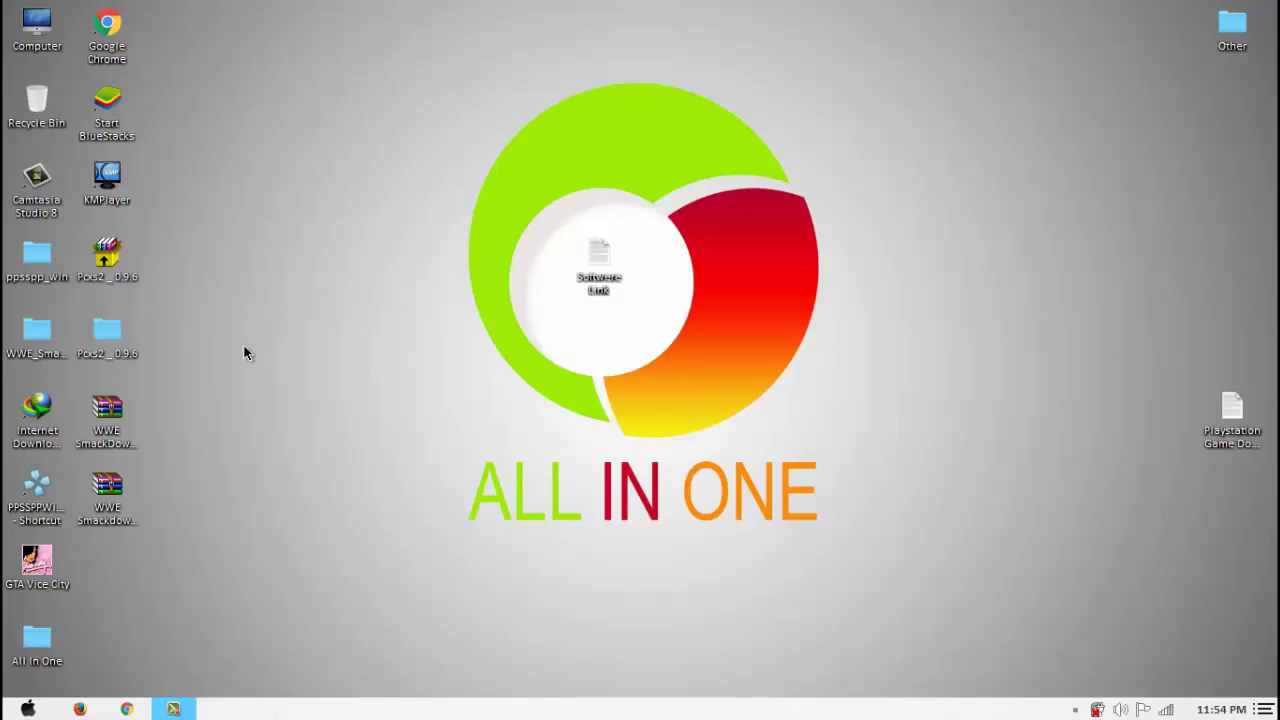
Step: Launch PCSX2 from the desktop's Pcxs2 _ 0.9.6 folder and run WWE Smackdown - Here Comes The Pain as an ISO image
double_click(107, 335)
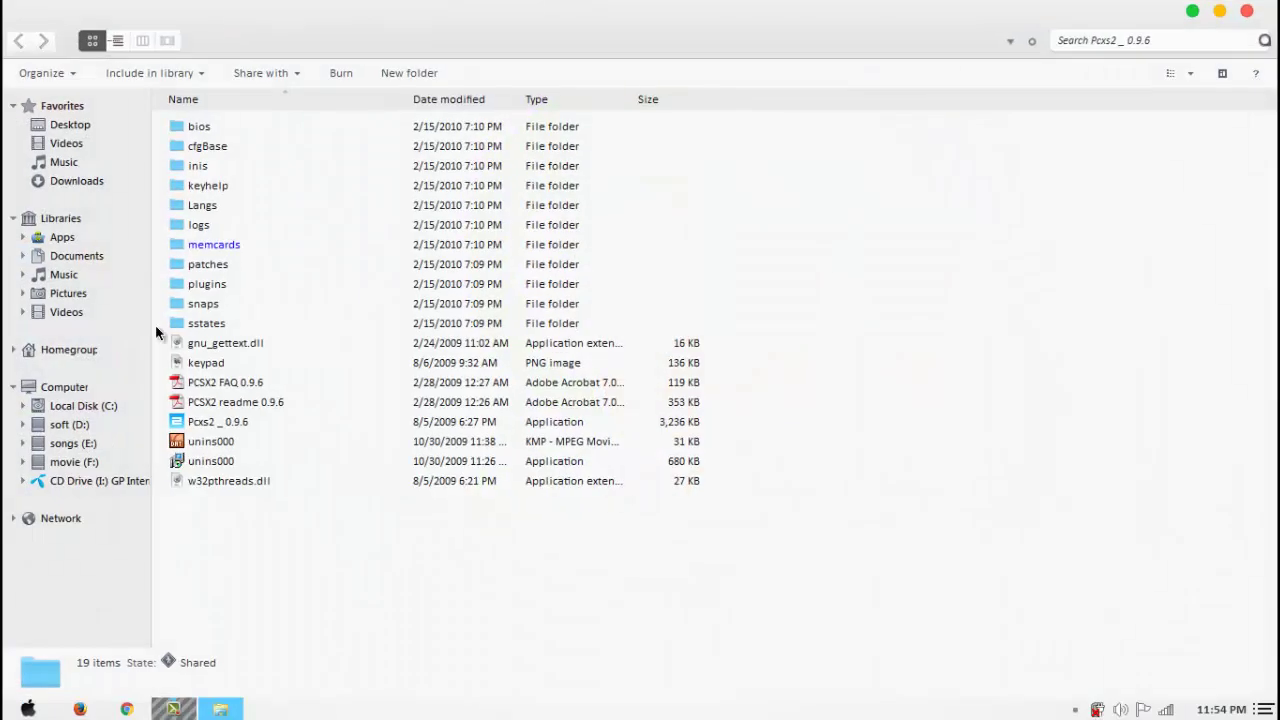
left_click(237, 421)
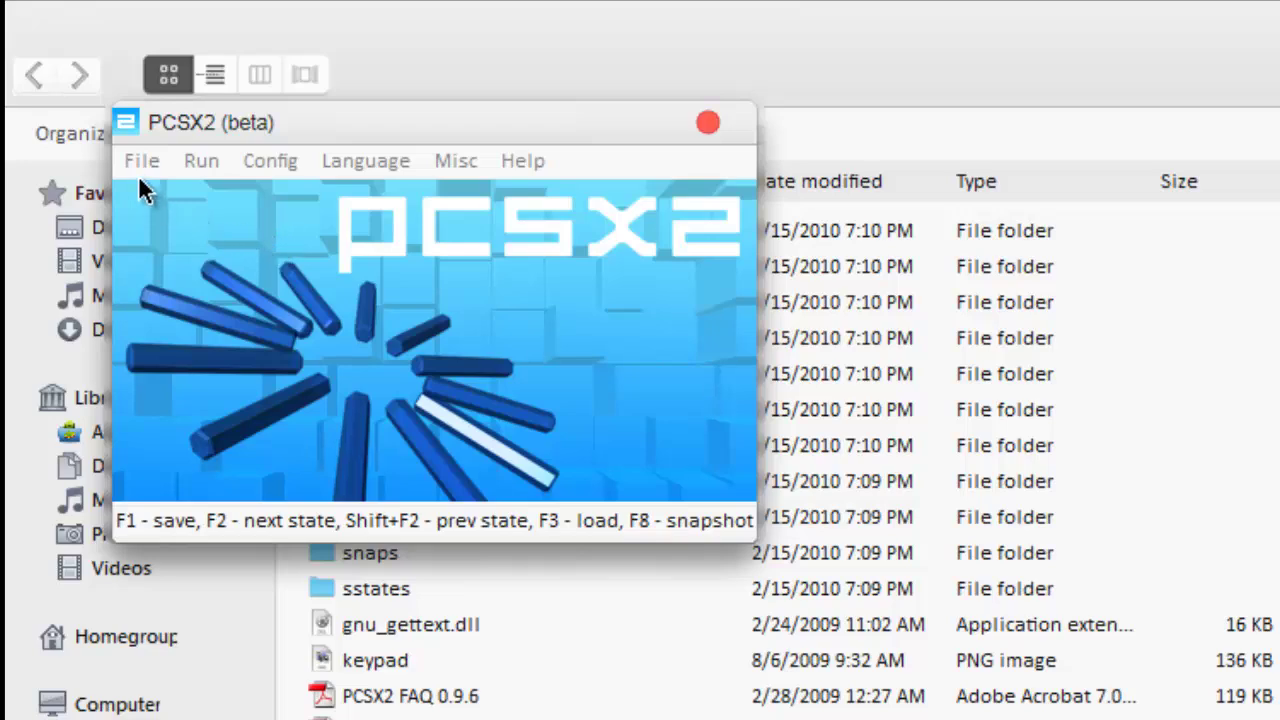
left_click(151, 180)
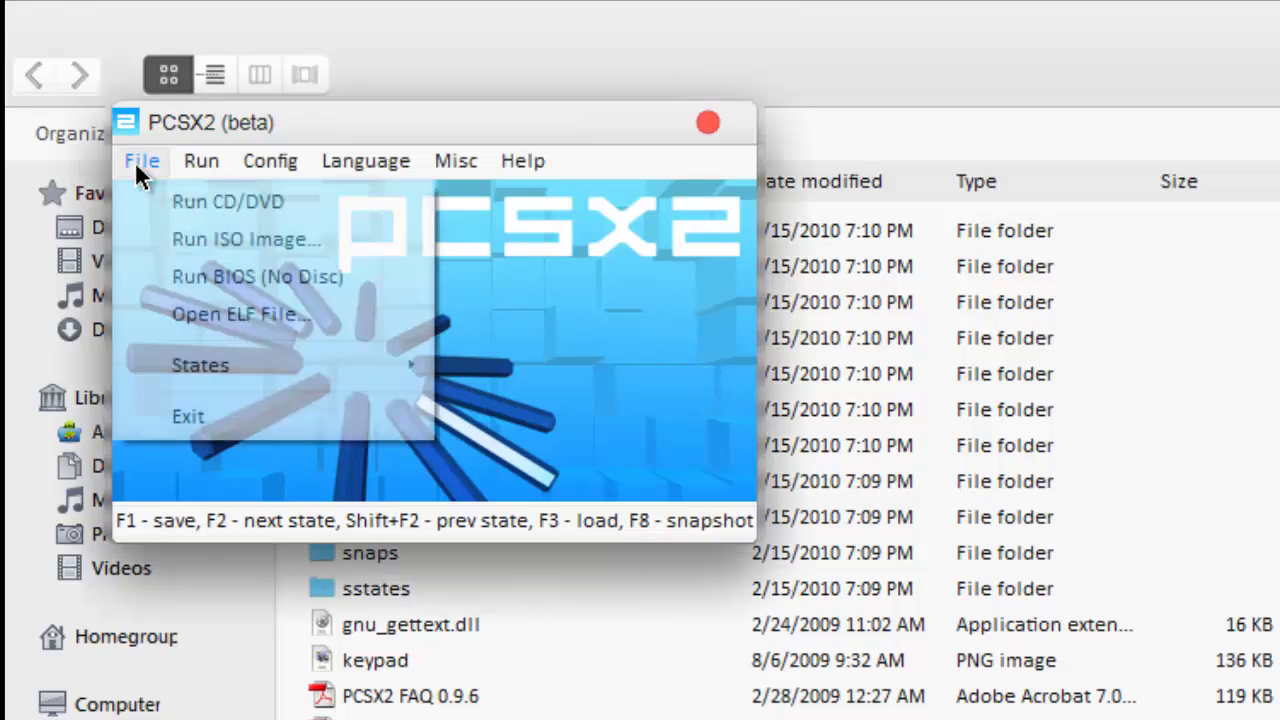
left_click(218, 207)
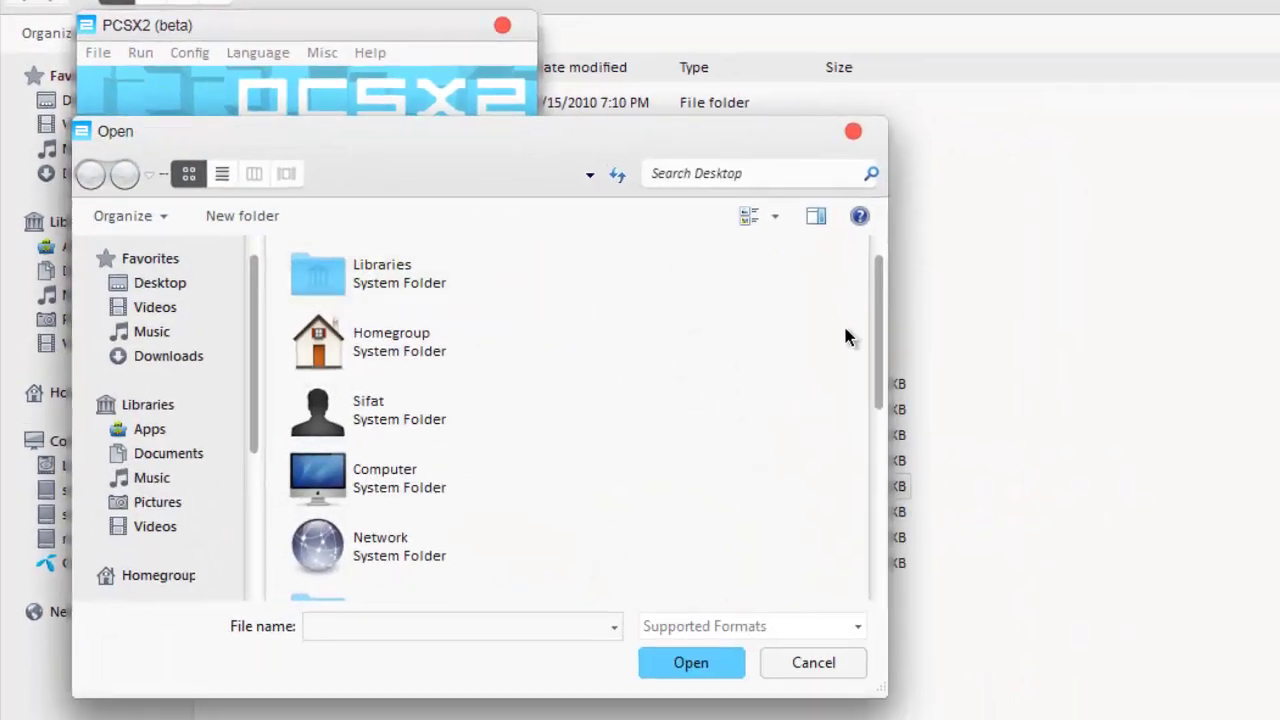
left_click_drag(875, 337, 871, 524)
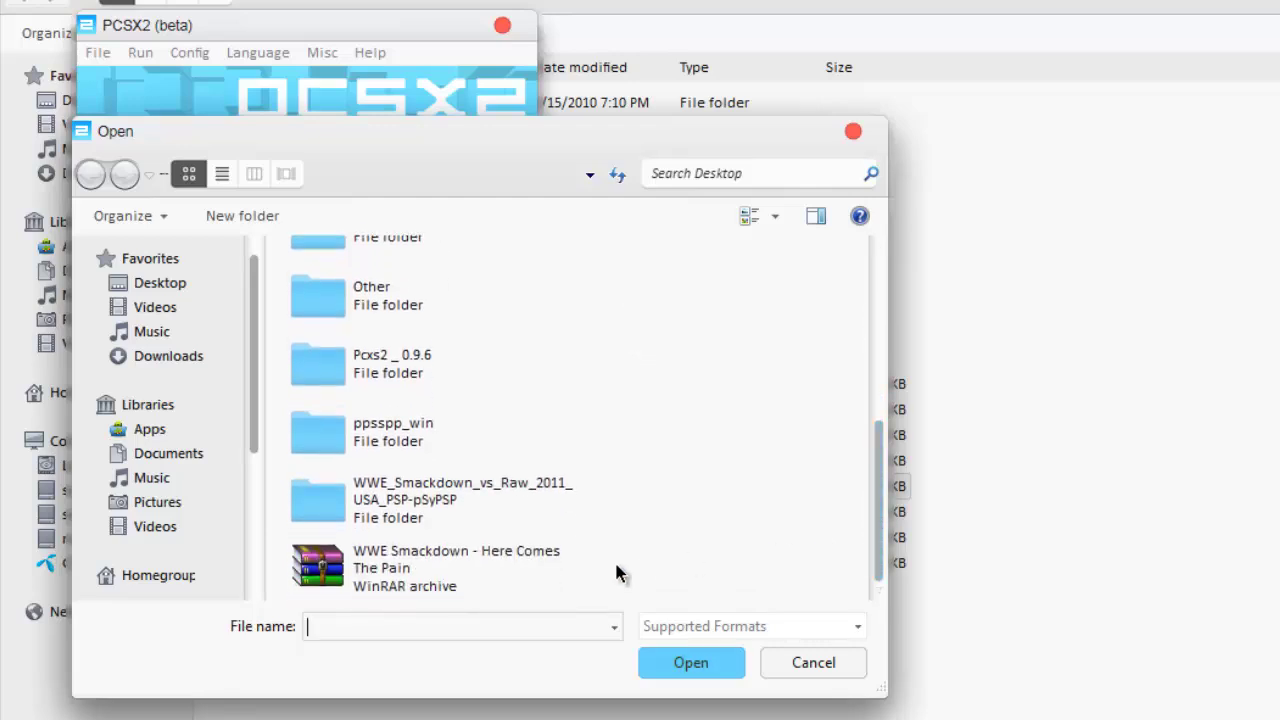
left_click(510, 566)
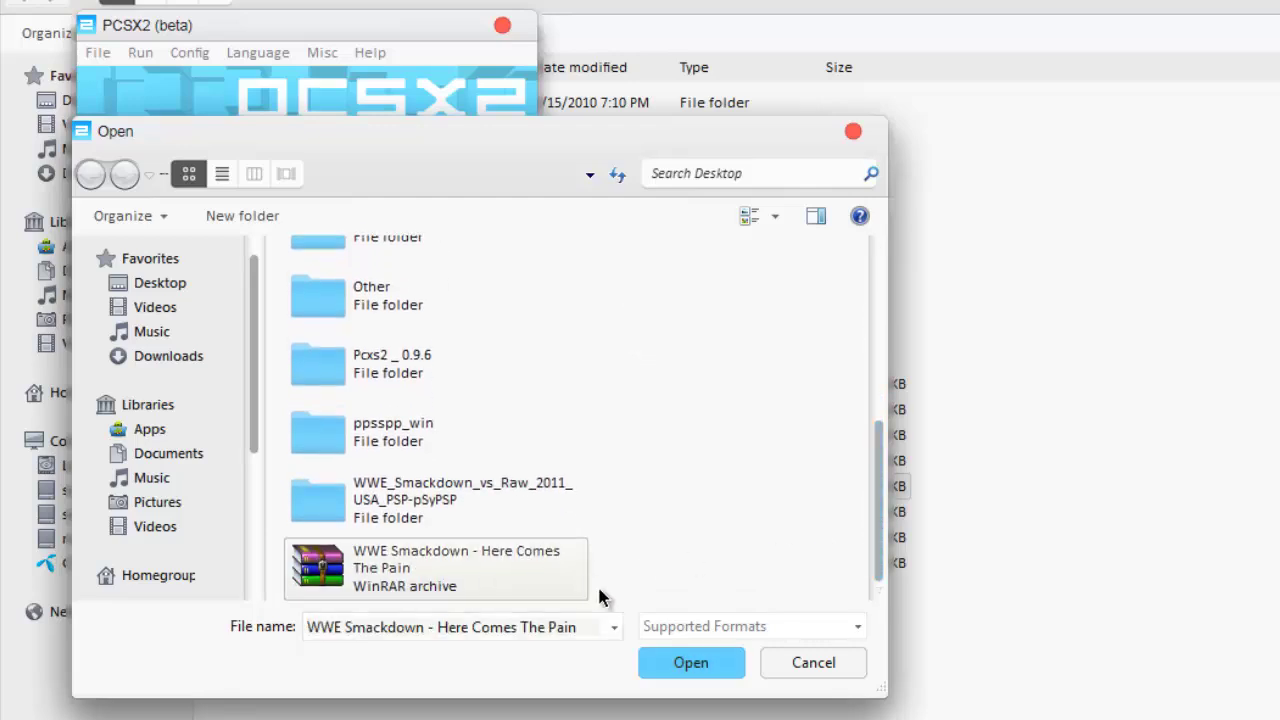
left_click(648, 672)
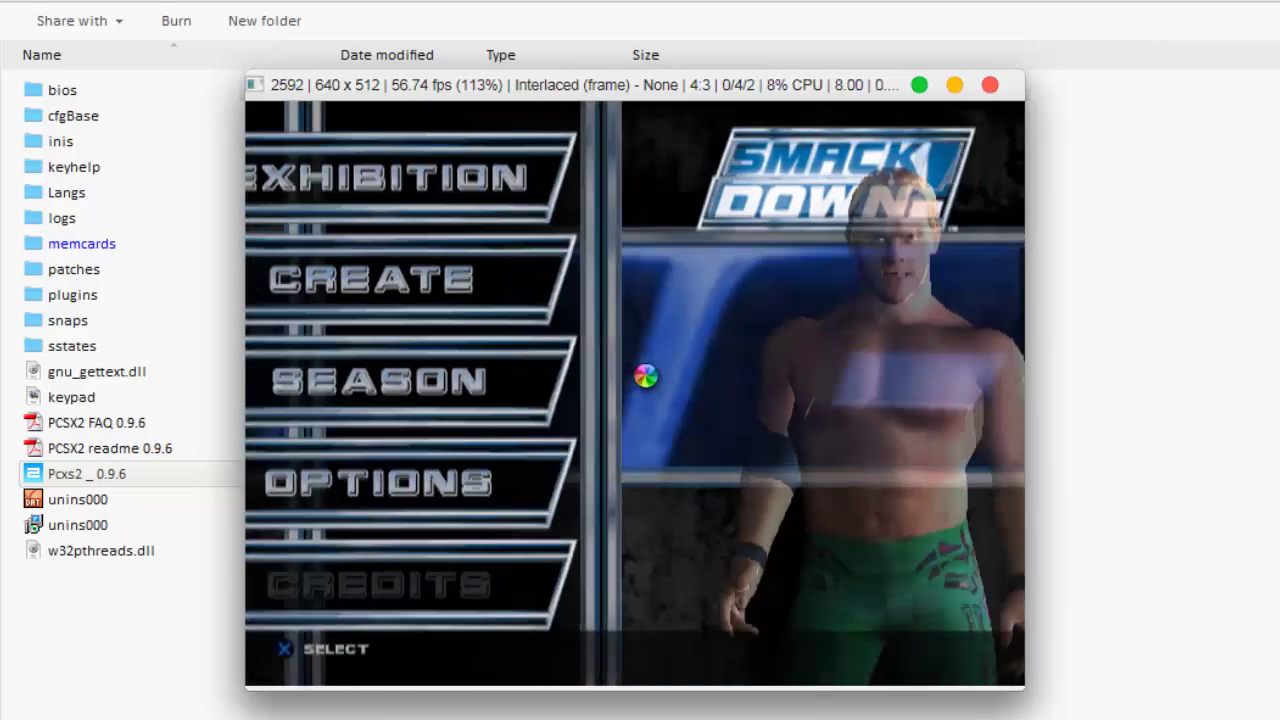
Step: Set up a one-player Exhibition match of type Single with No Manager in the game
key("Return")
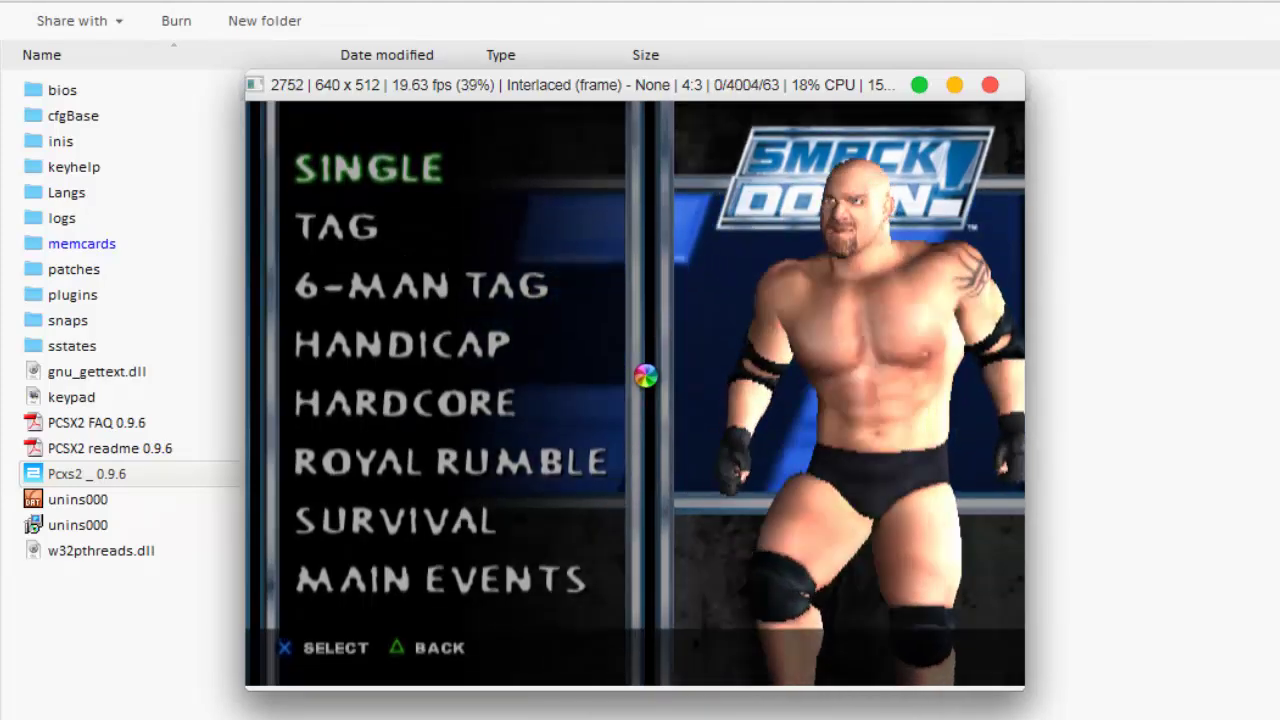
key("Return")
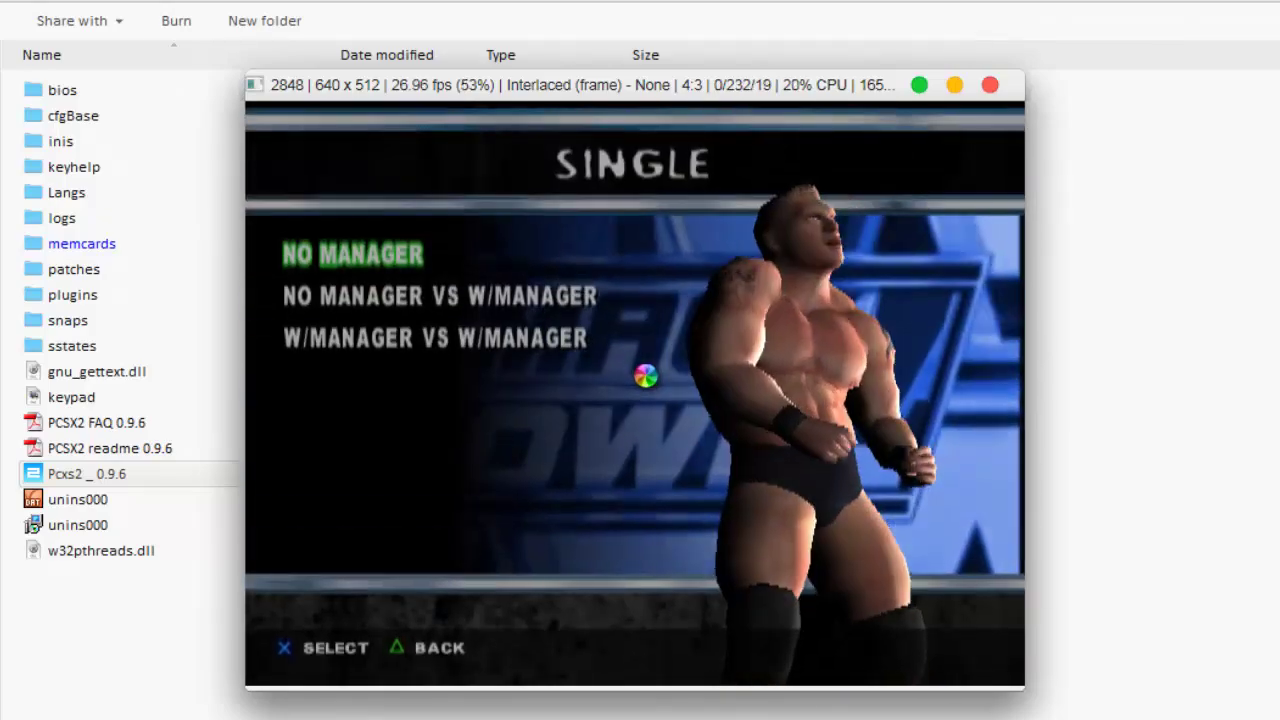
key("Return")
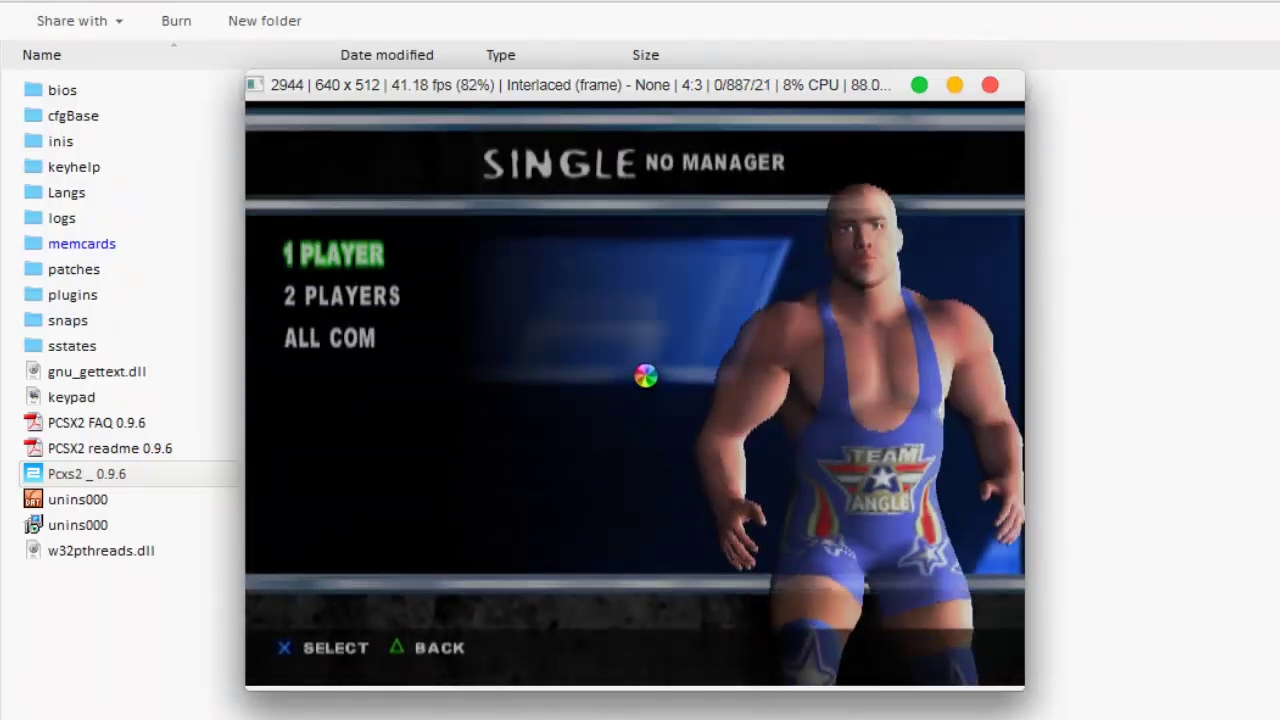
key("Return")
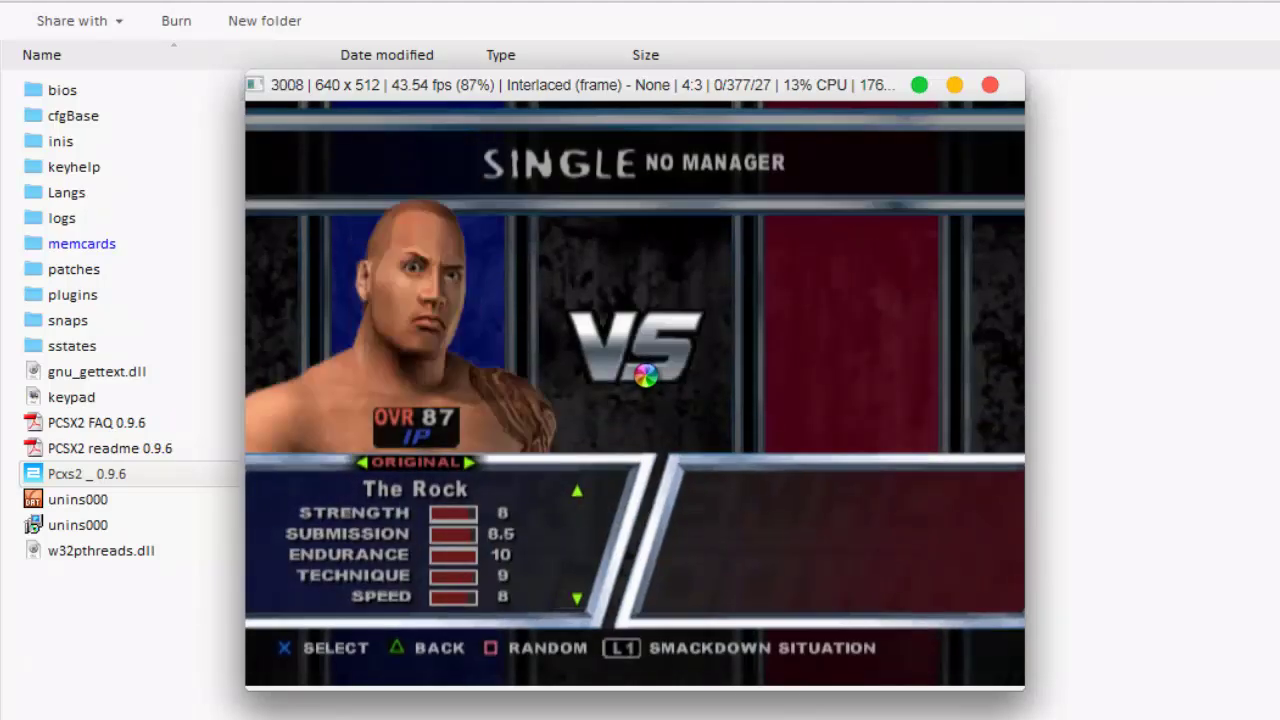
Step: Choose The Rock as the player's wrestler and Brock Lesnar as the computer opponent, and continue to the stage selection
key("Return")
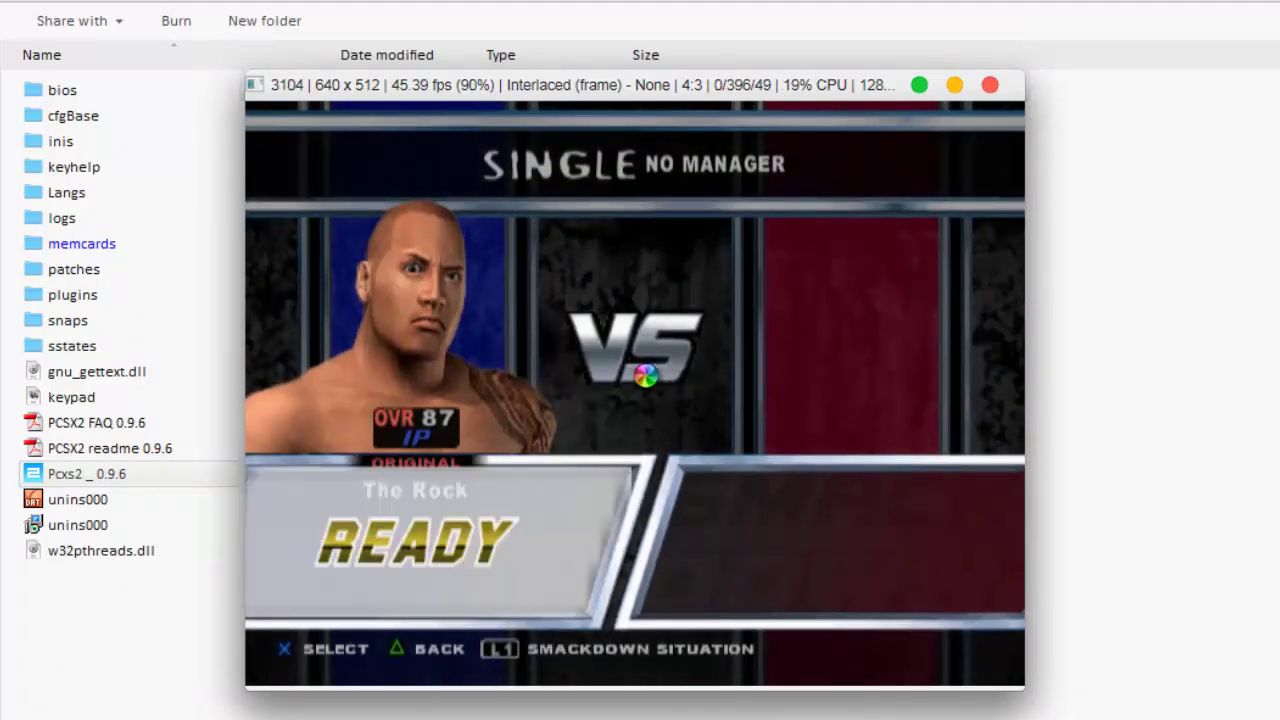
key("Return")
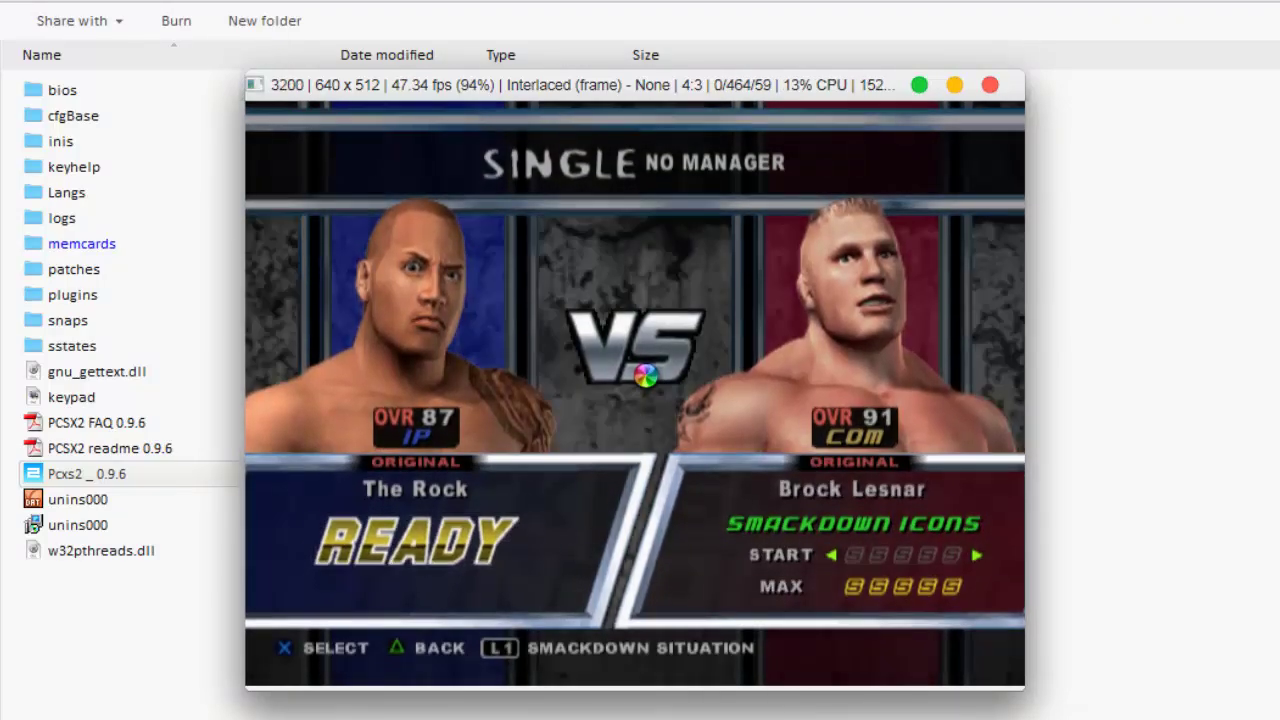
key("Return")
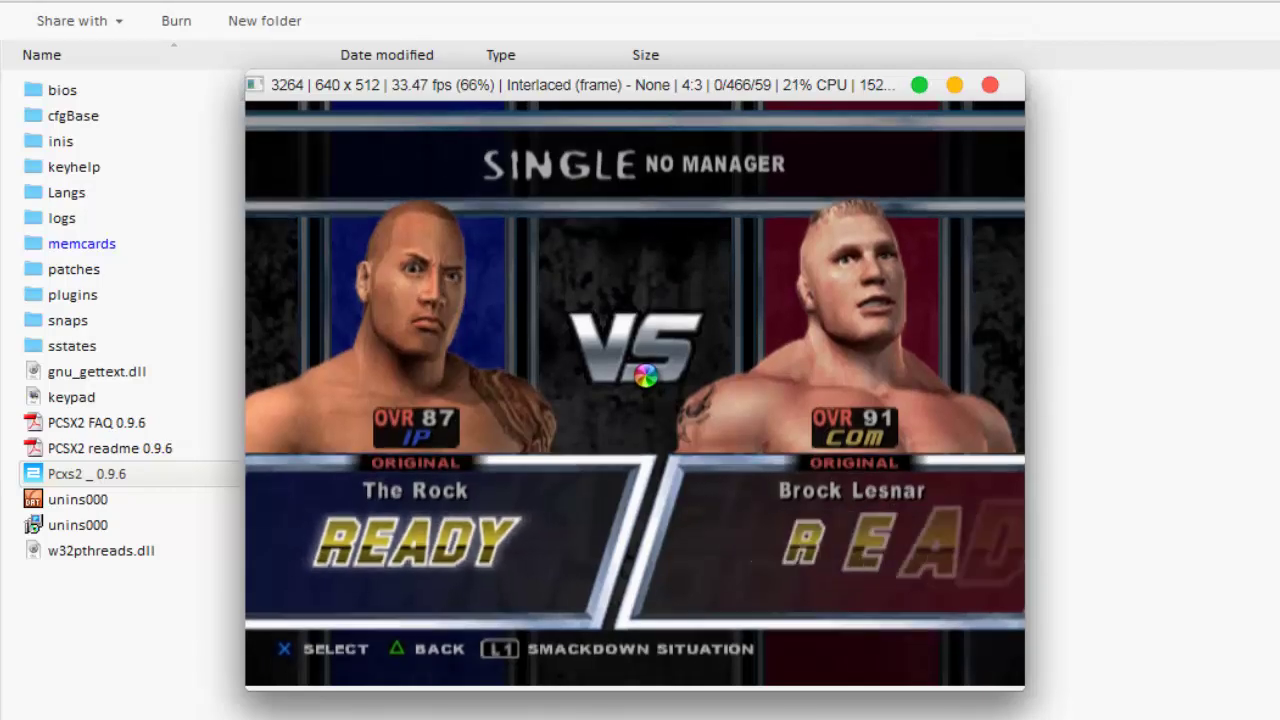
key("Return")
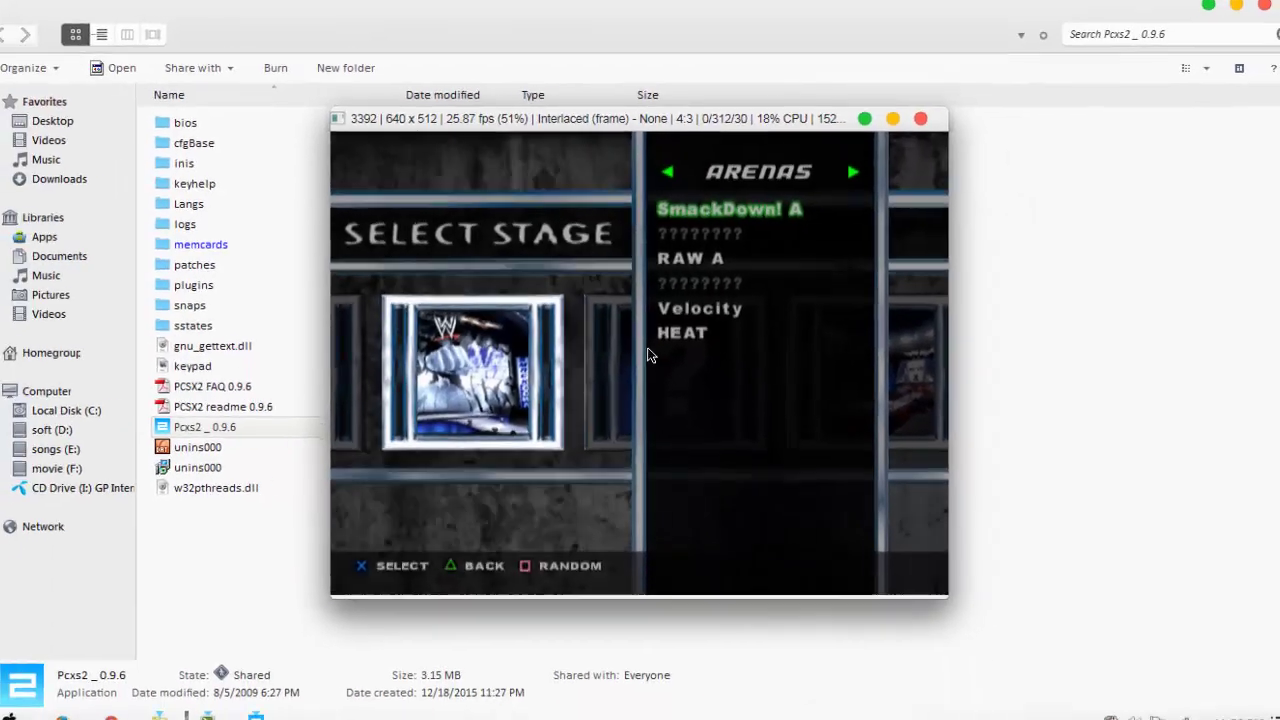
Step: Exit the running game, then close the emulator and its program folder to return to the desktop
key("Escape")
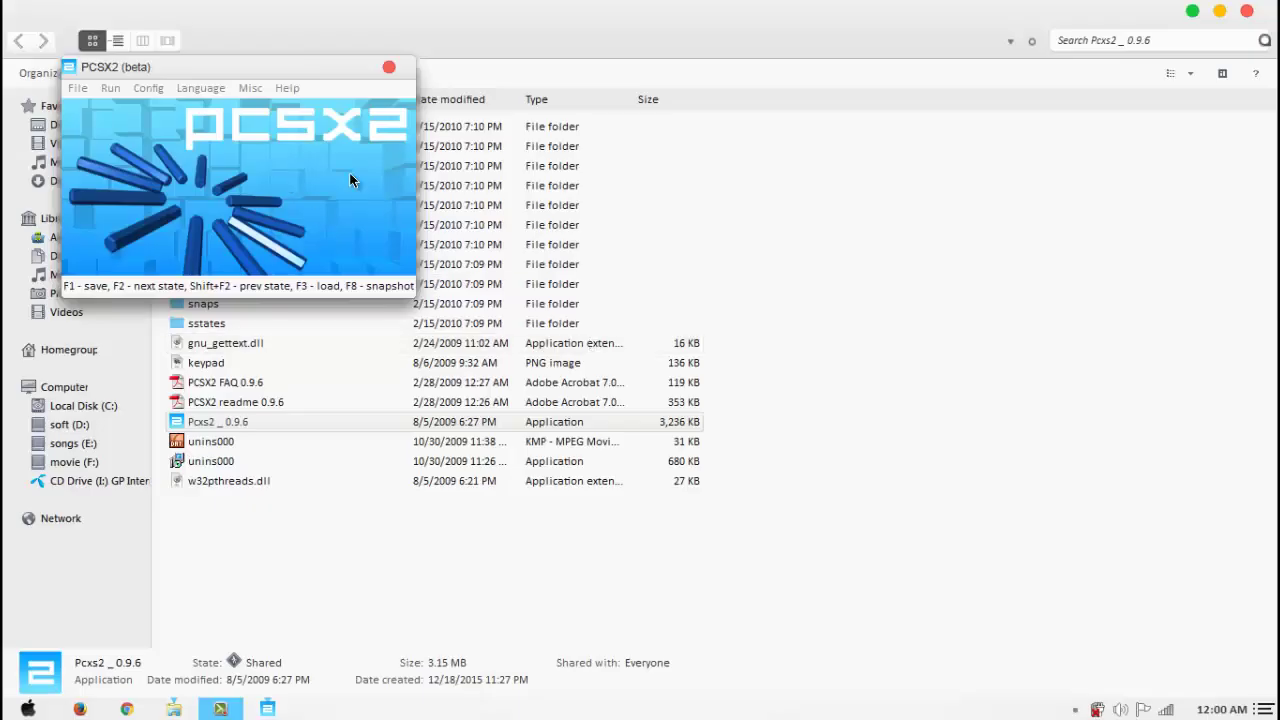
left_click(388, 68)
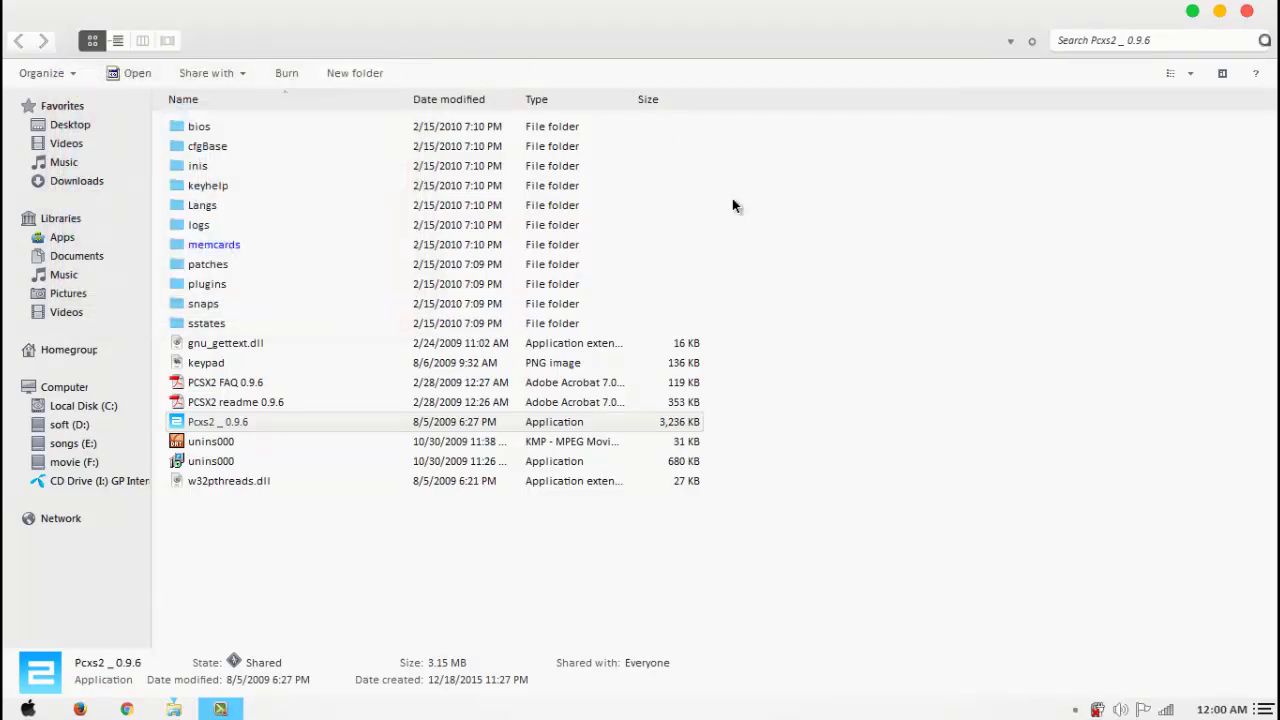
left_click(1248, 13)
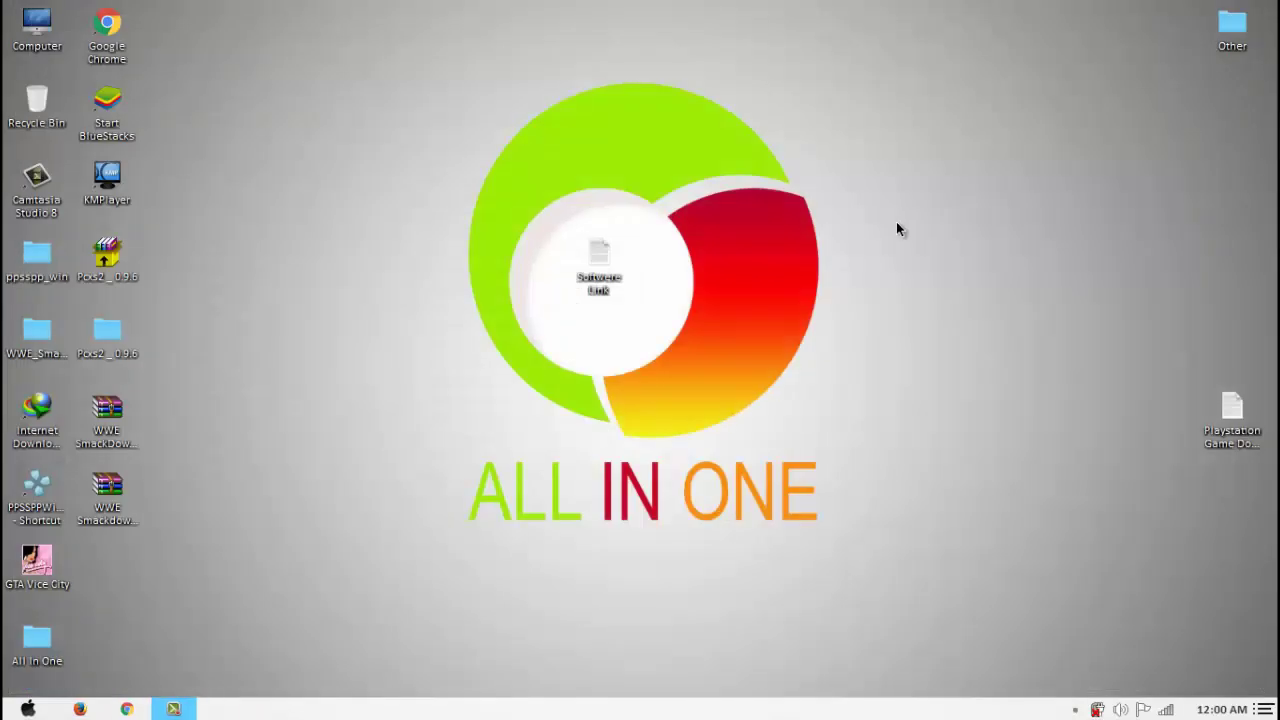